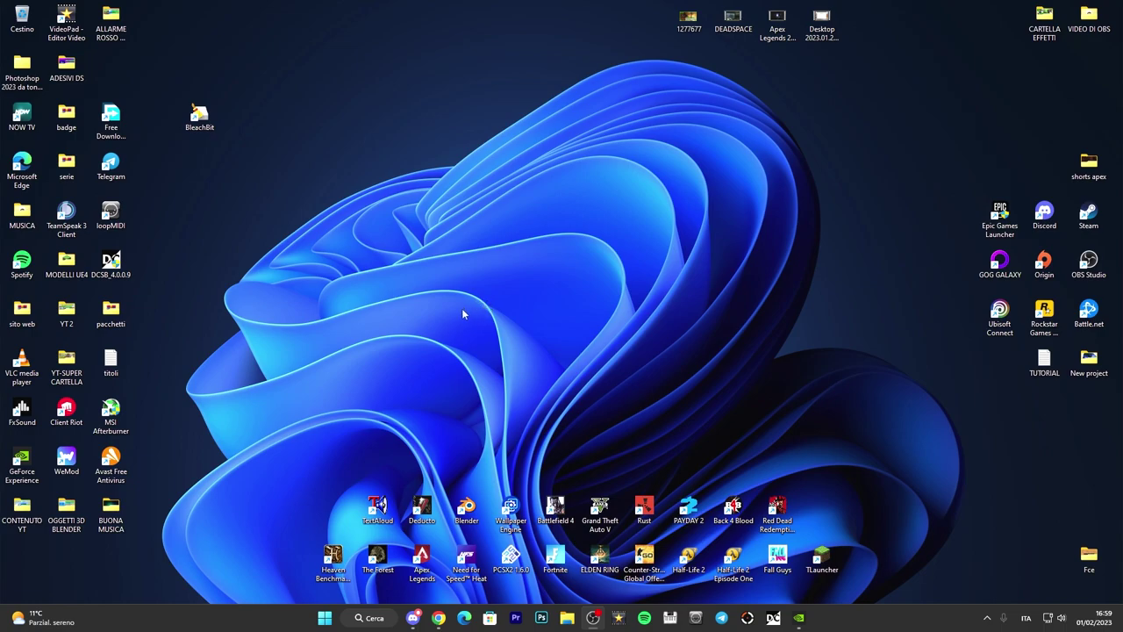
Open the Archiviazione page in the Windows system settings
right_click(324, 620)
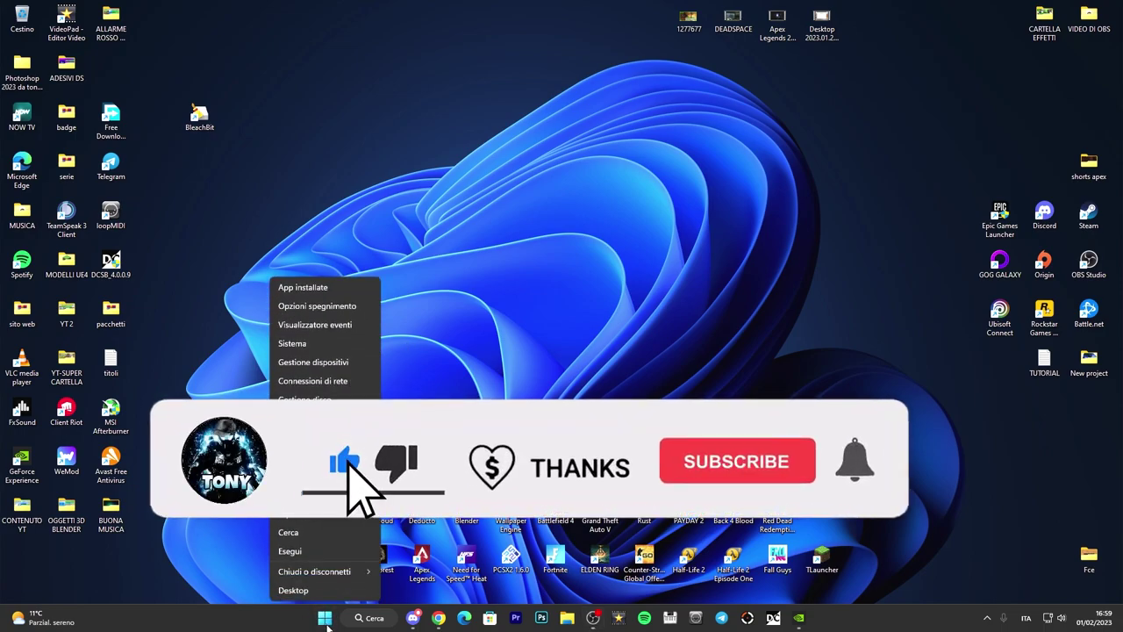
left_click(301, 343)
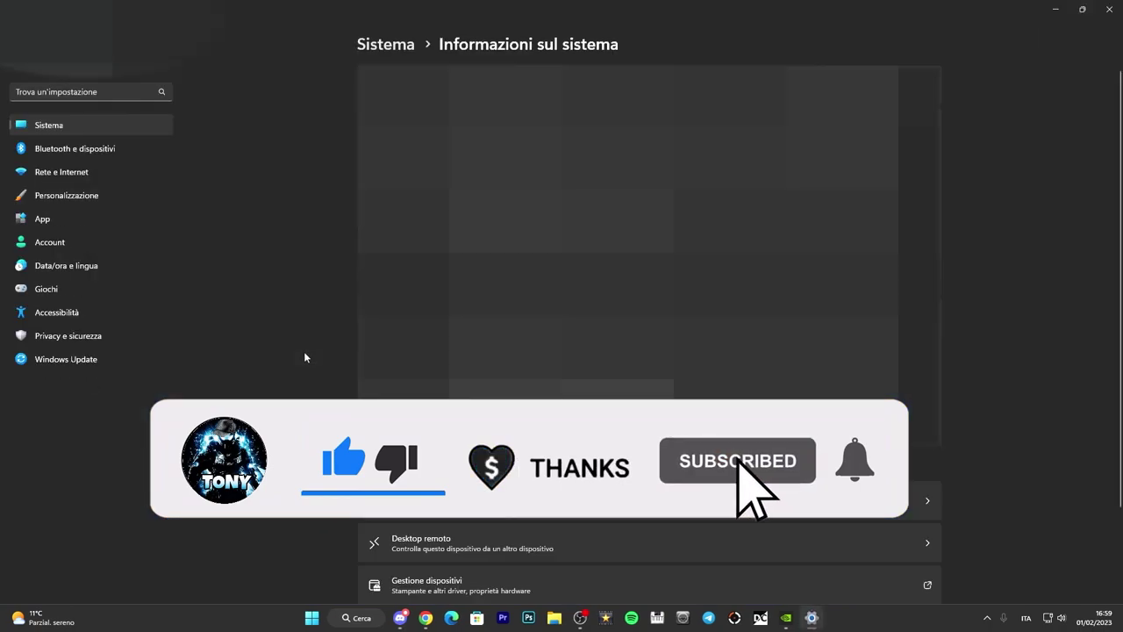
left_click(60, 127)
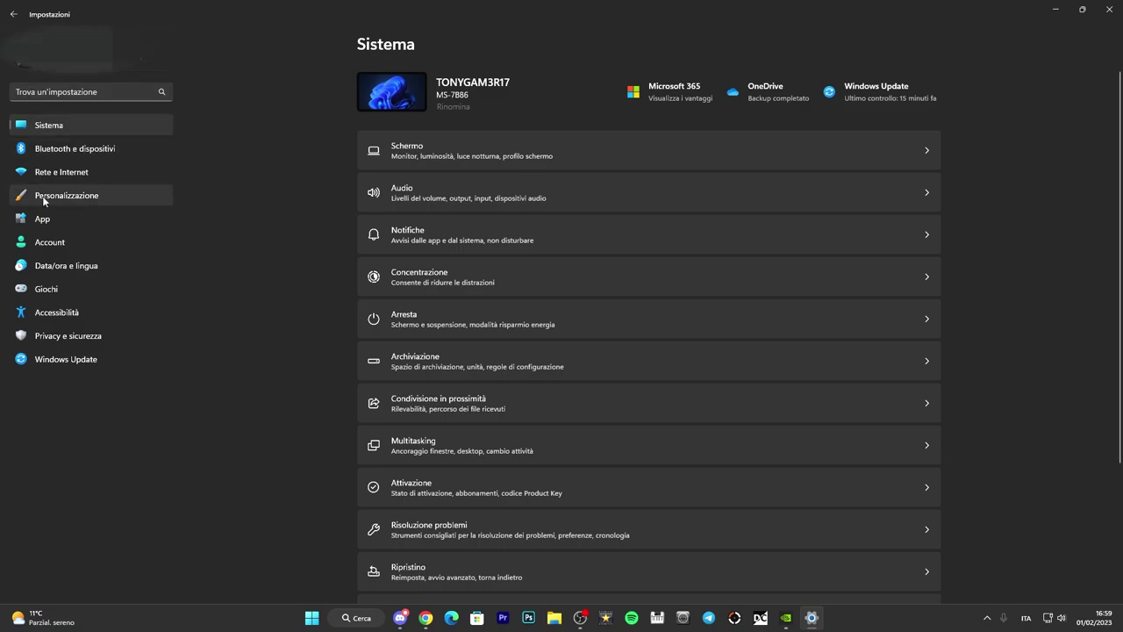
left_click(541, 361)
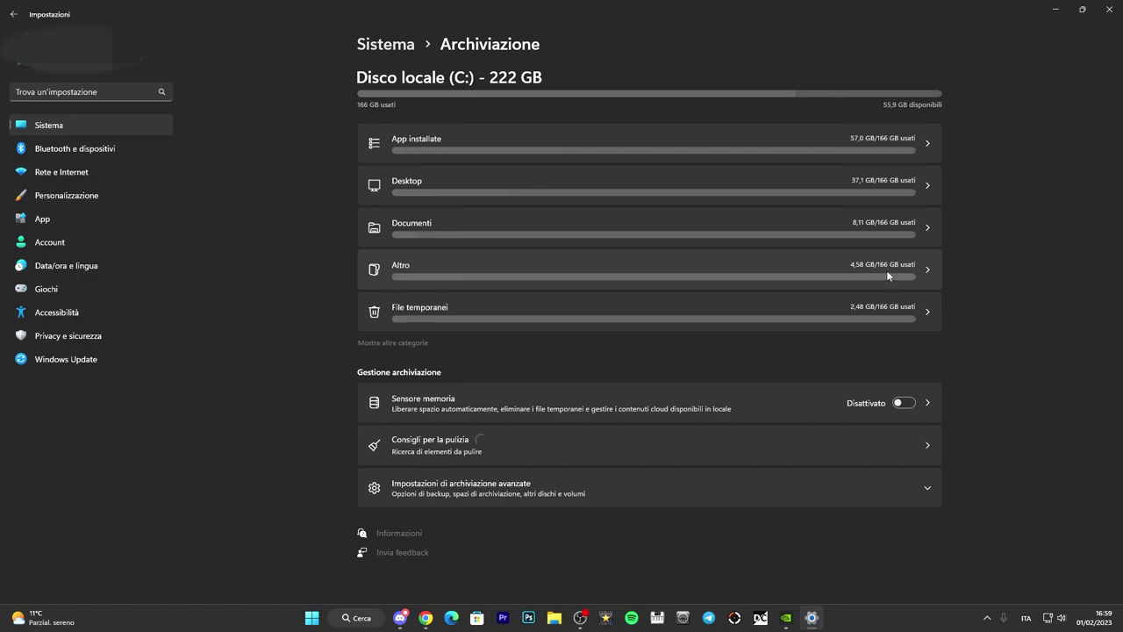
Permanently remove the preselected temporary files, such as Windows Update cleanup and system error memory dumps, from the File temporanei page
left_click(781, 309)
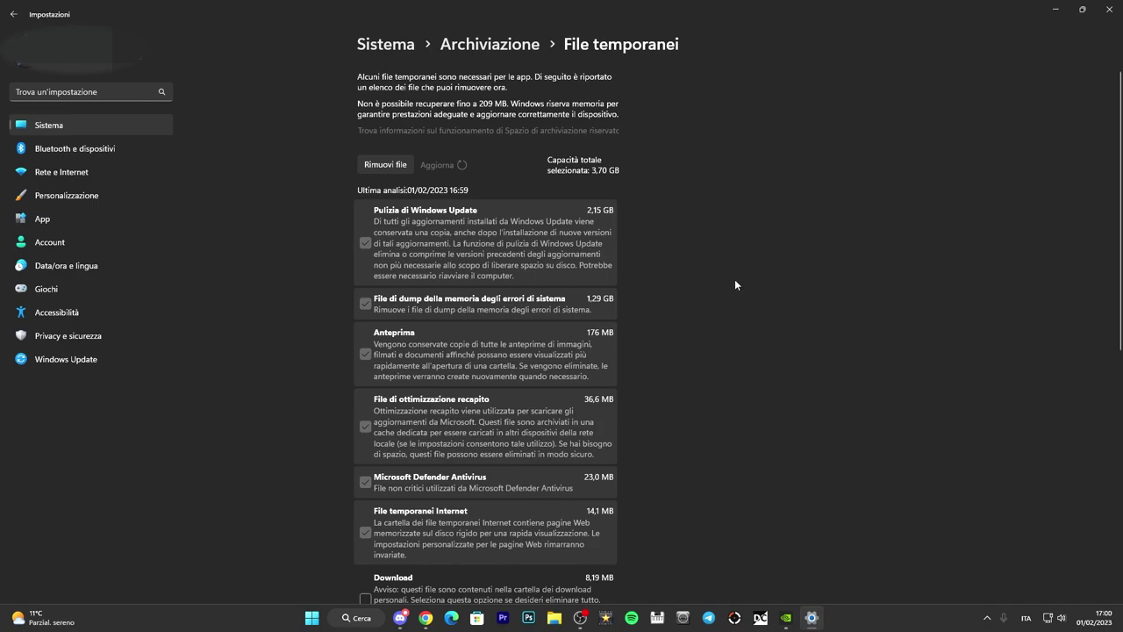
left_click(383, 164)
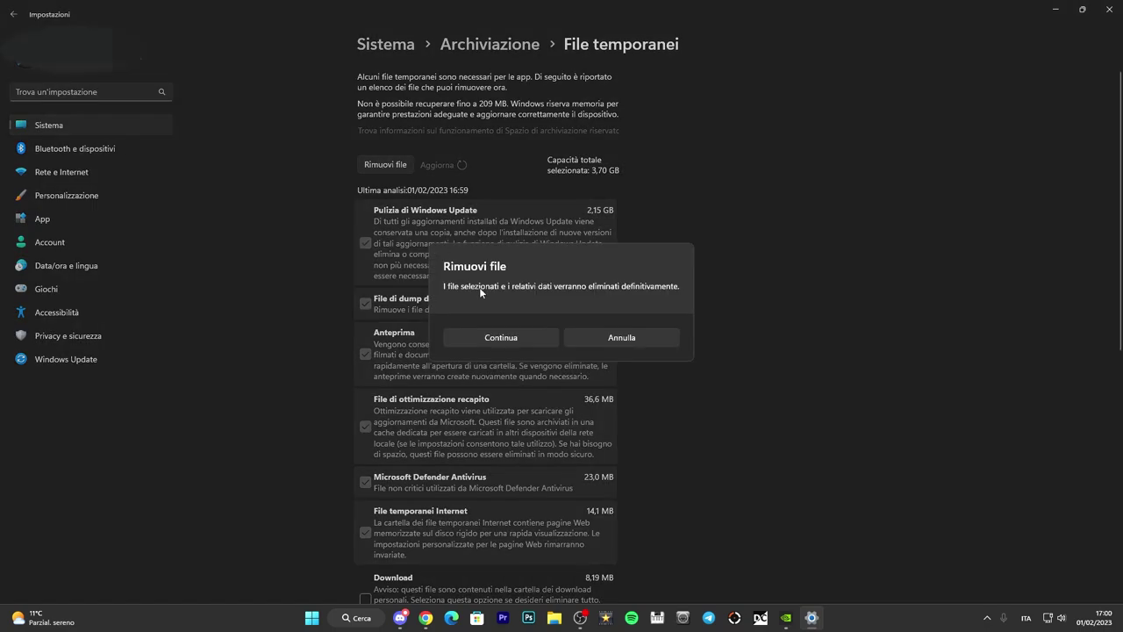
left_click(514, 337)
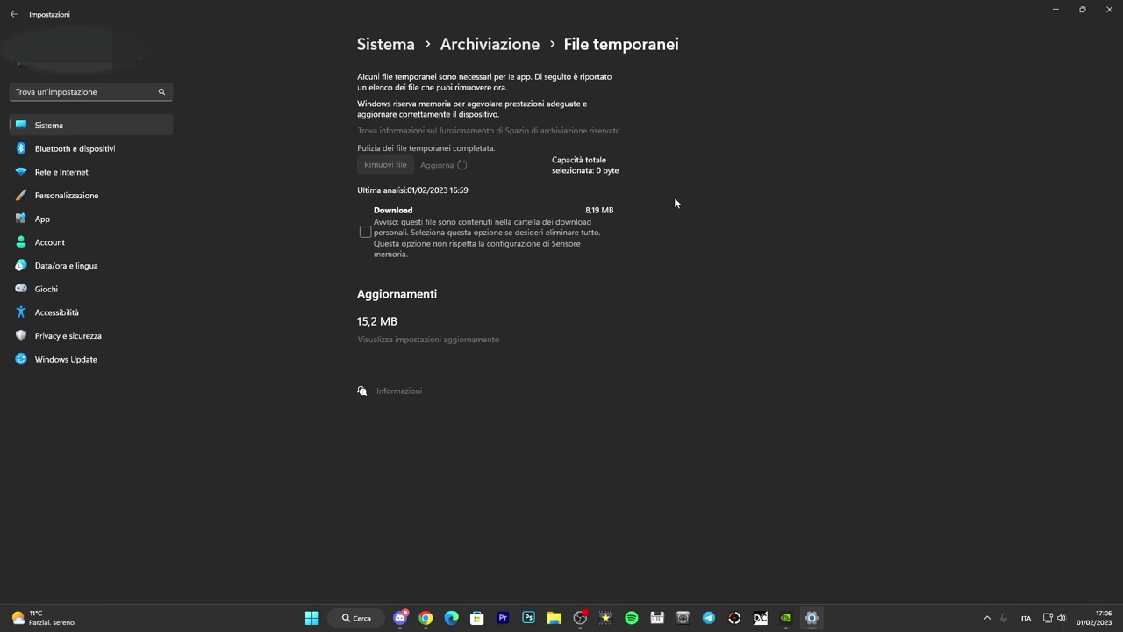
Turn off website language list access, app launch tracking and suggested content in the general privacy settings
left_click(64, 335)
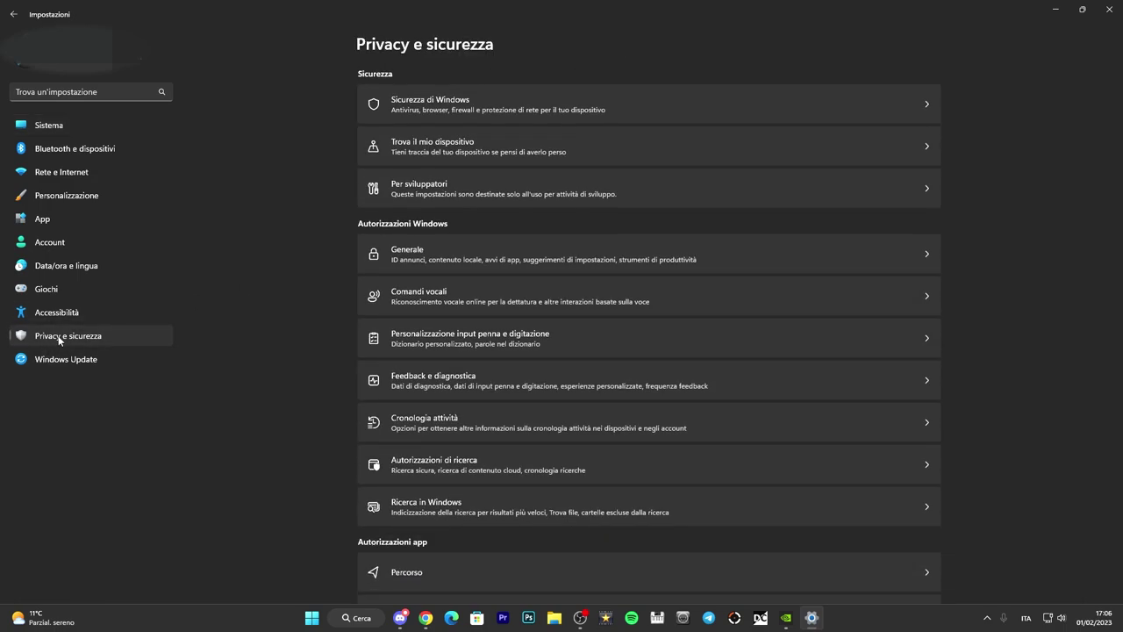
left_click(480, 255)
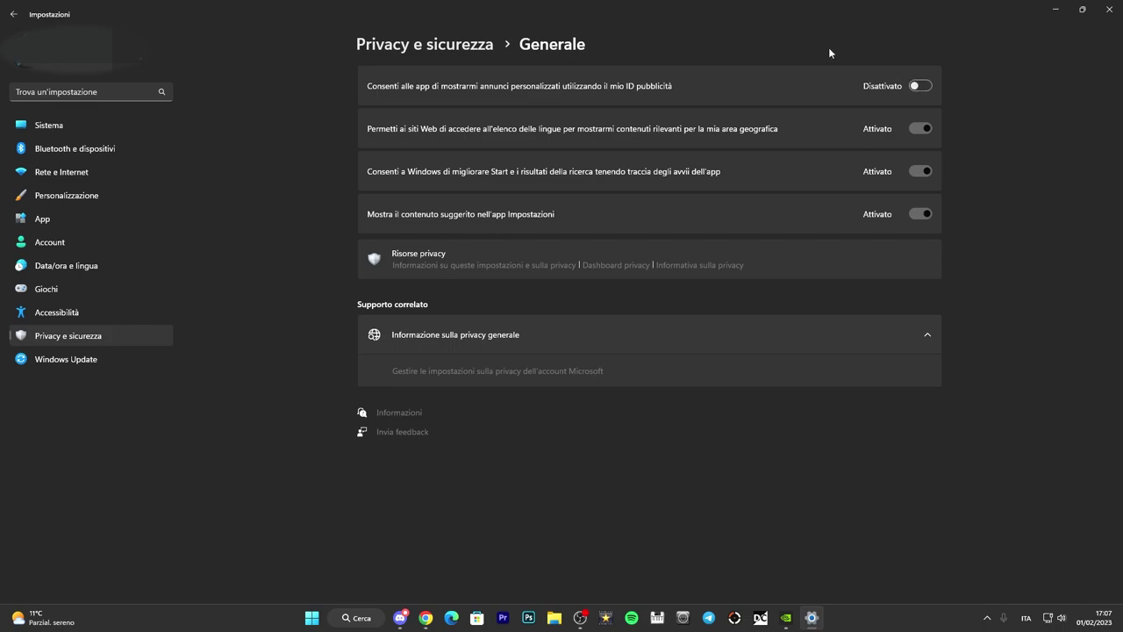
left_click(923, 132)
left_click(922, 172)
left_click(925, 216)
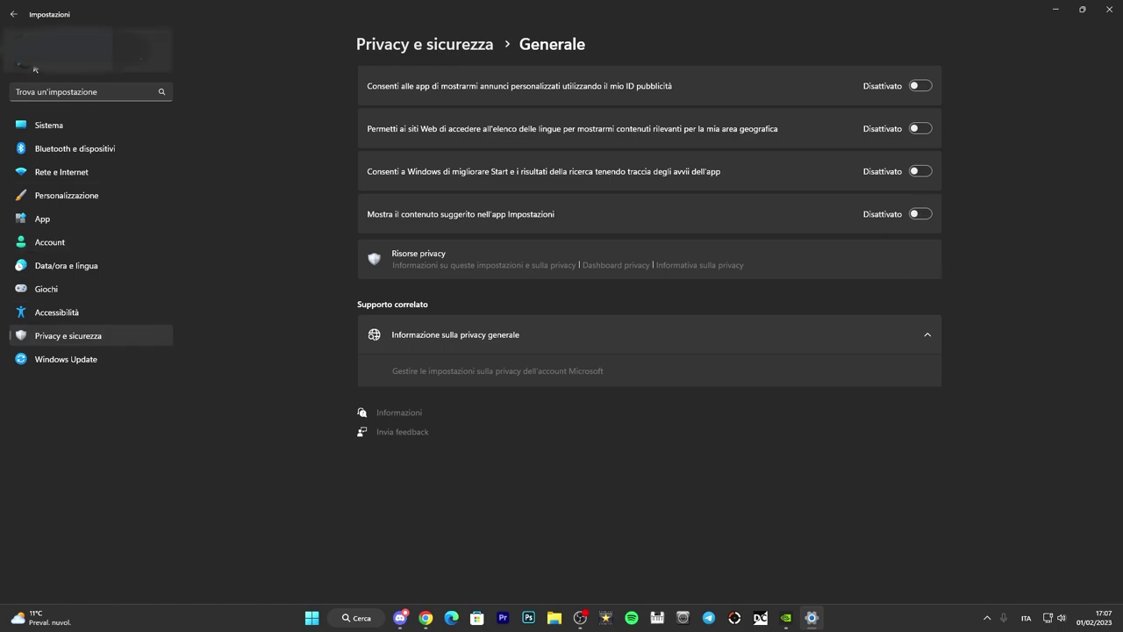
left_click(10, 15)
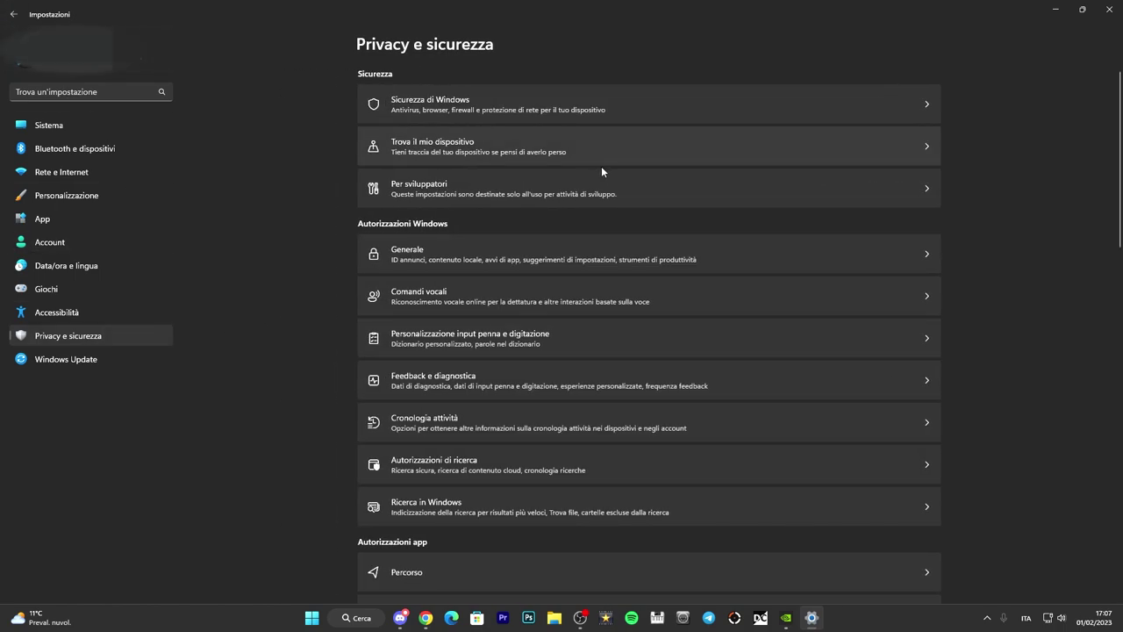
Switch online speech recognition on and back off in the Comandi vocali privacy settings
left_click(532, 302)
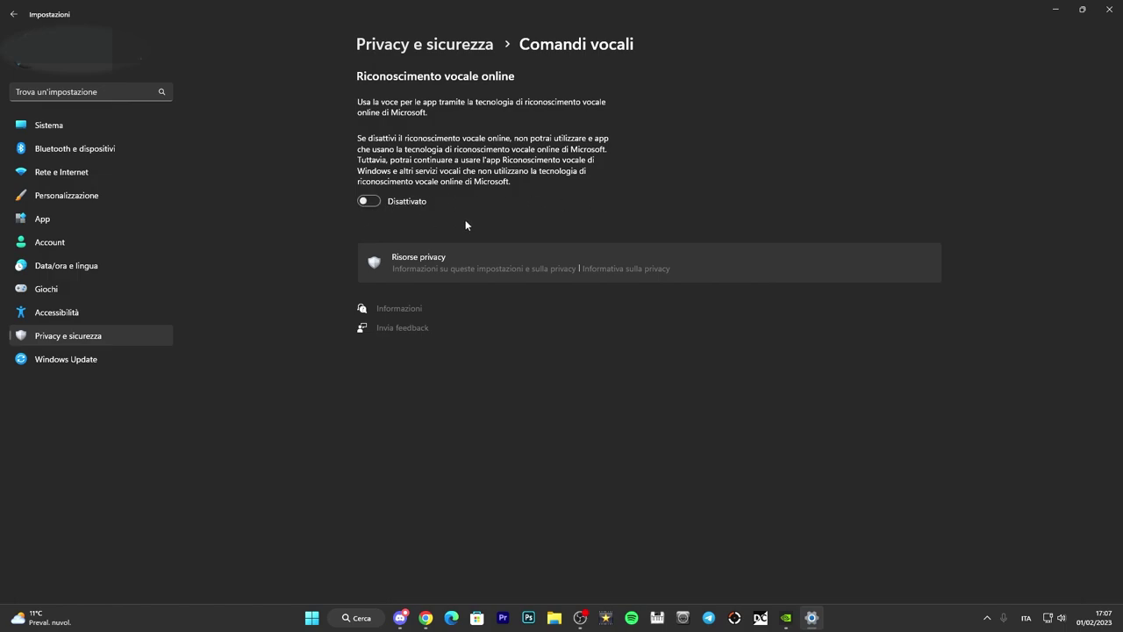
left_click(377, 202)
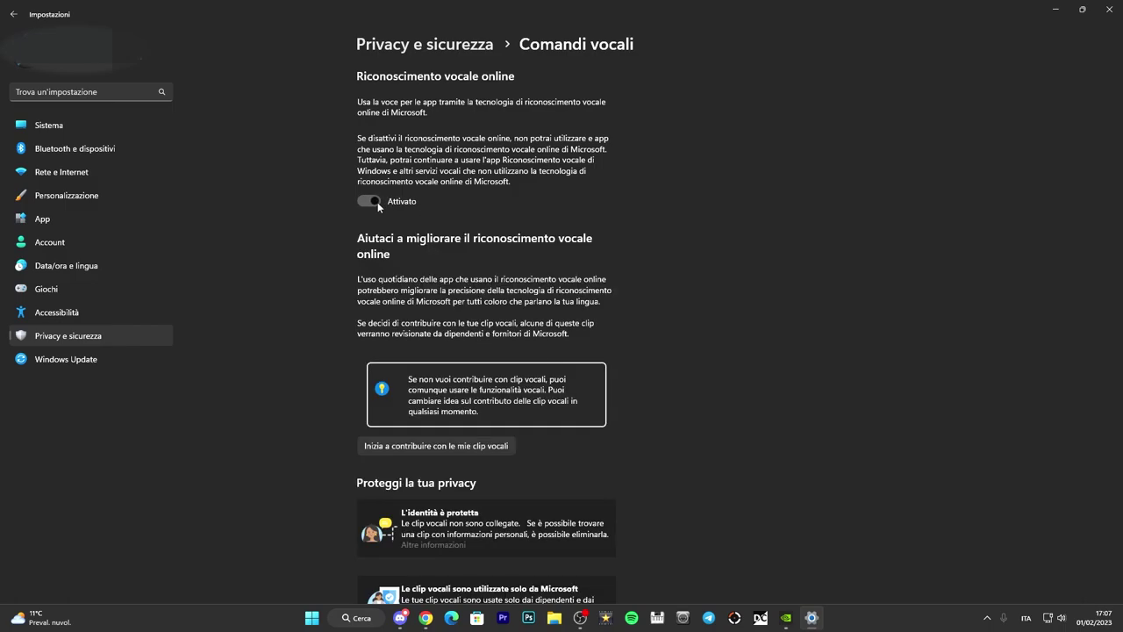
left_click(377, 201)
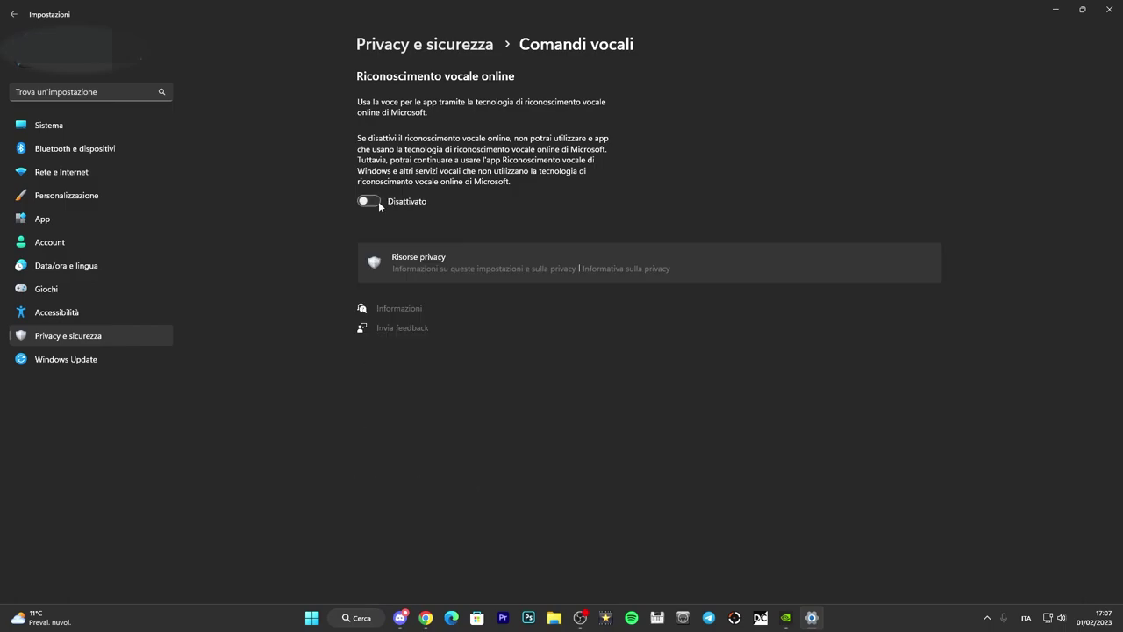
left_click(14, 14)
Turn off the custom dictionary for inking and typing in the privacy settings
scroll(626, 332, "down", 2)
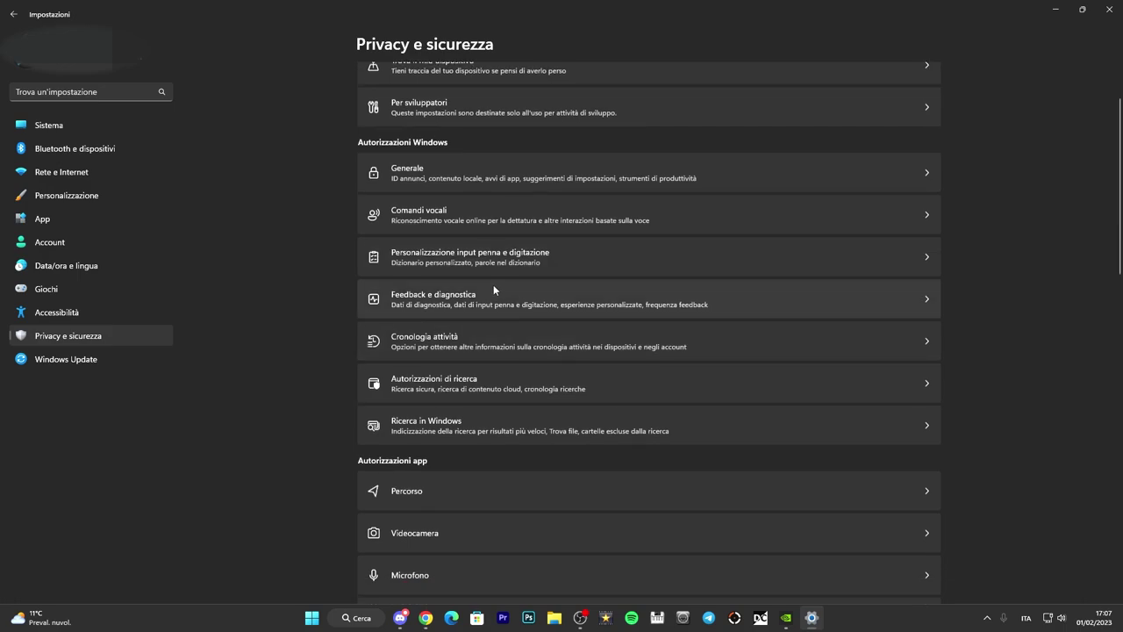
left_click(440, 263)
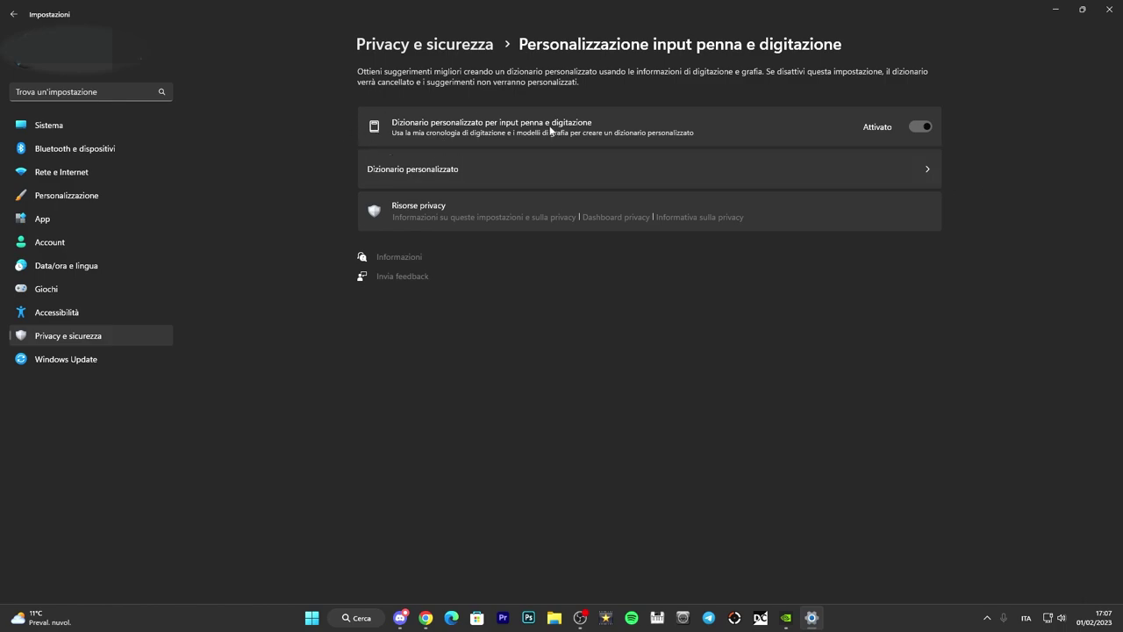
left_click(921, 128)
left_click(14, 14)
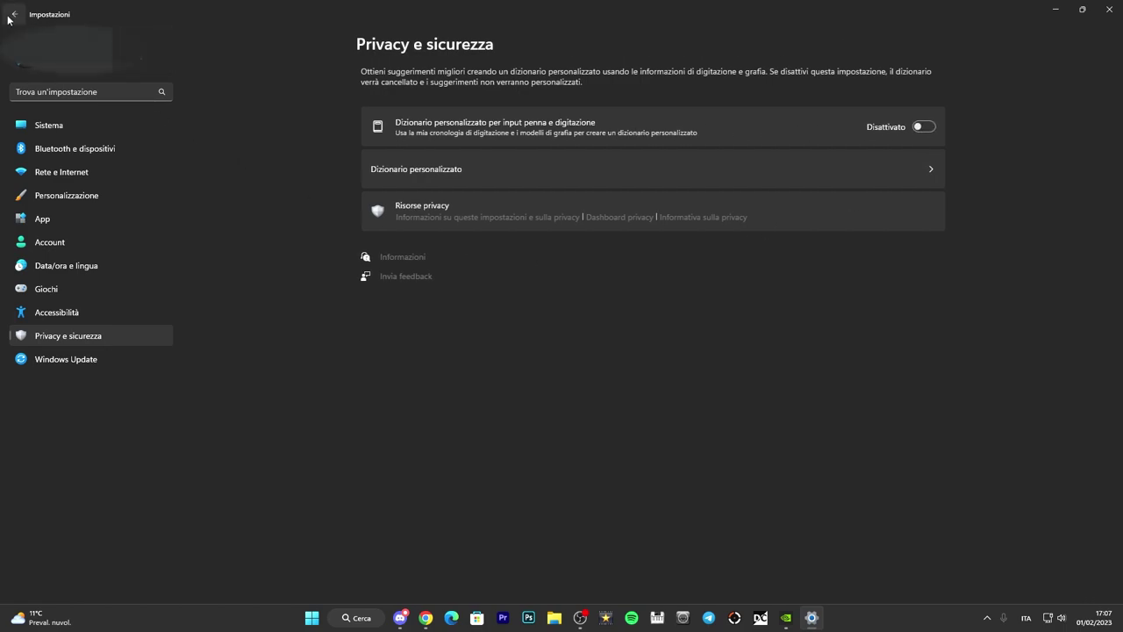
Turn off sending optional diagnostic data in the Feedback e diagnostica settings
scroll(728, 368, "down", 2)
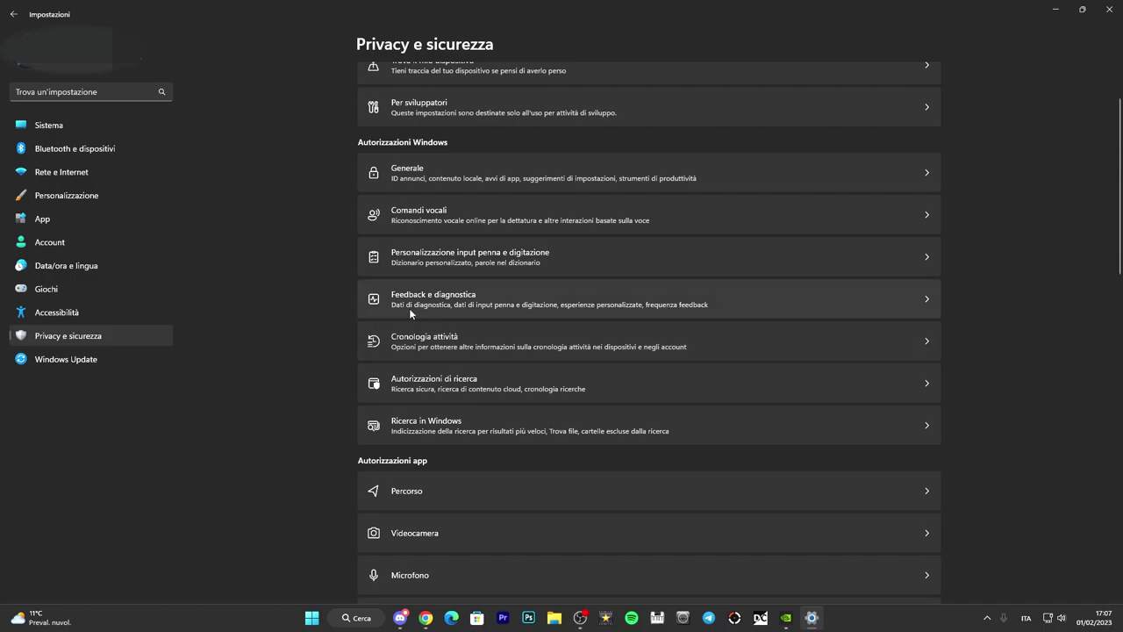
left_click(441, 307)
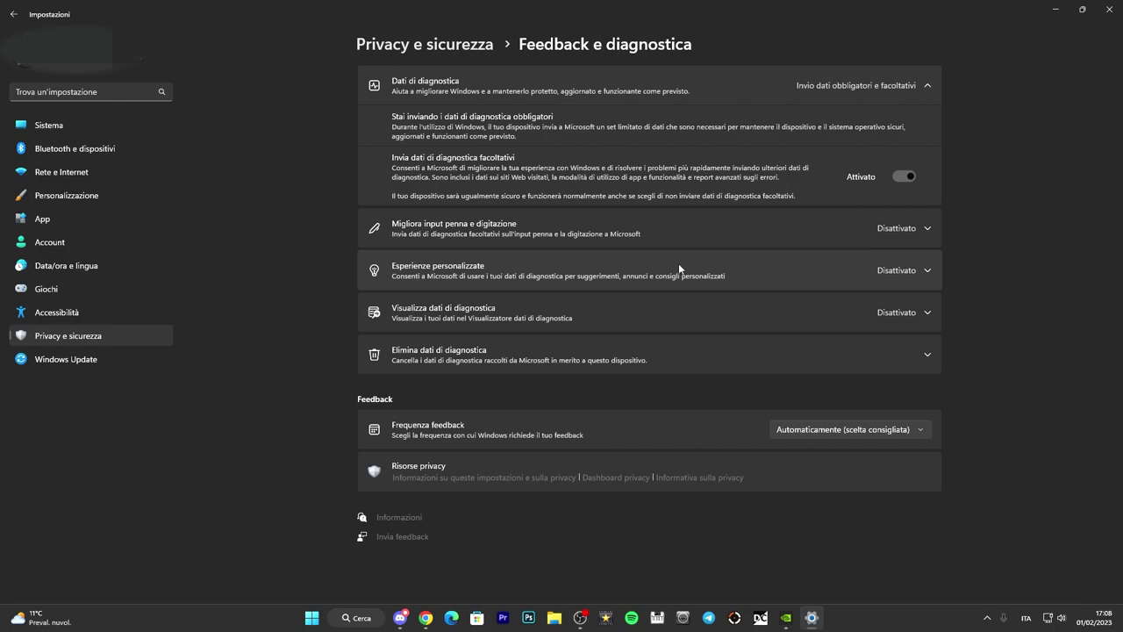
left_click(905, 177)
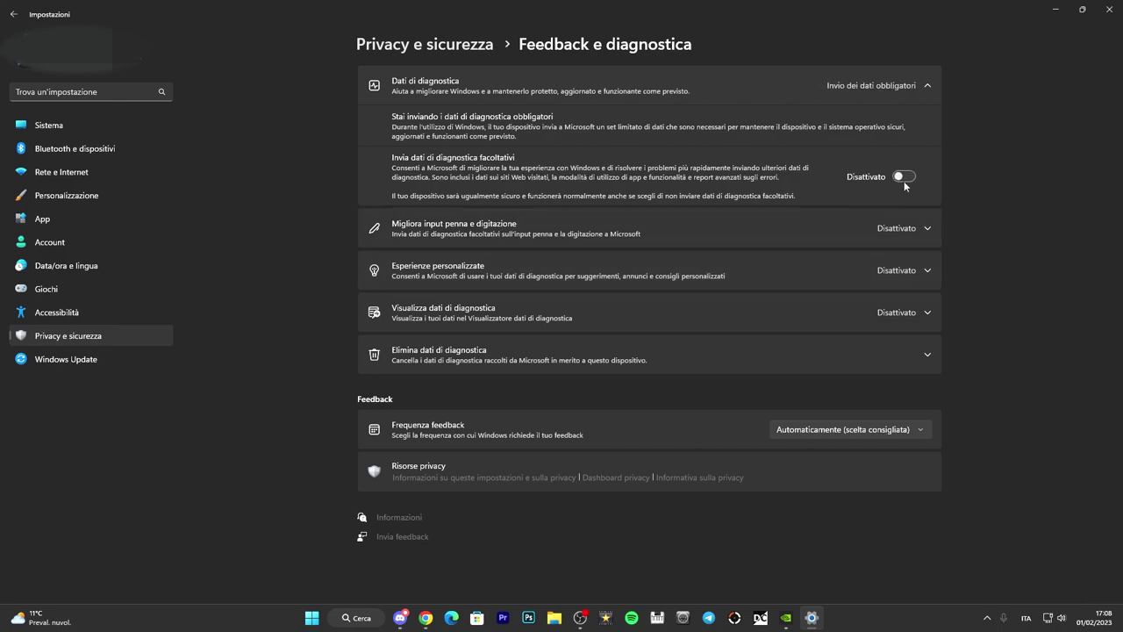
left_click(14, 14)
Check the location services setting on the Percorso page of the app permissions
scroll(863, 276, "down", 1)
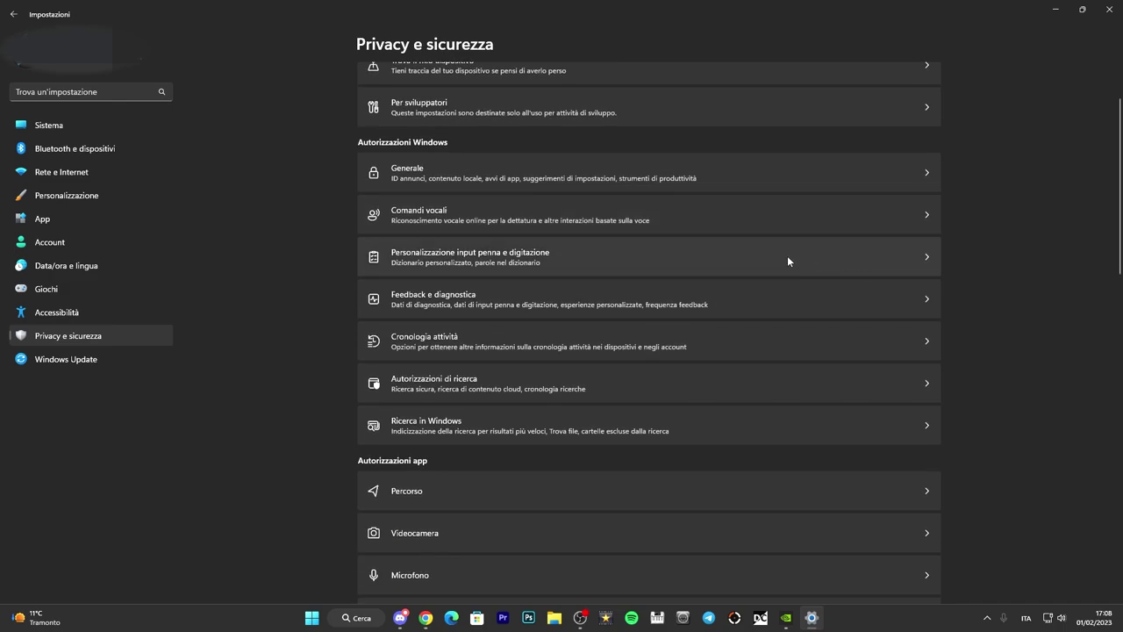
scroll(787, 257, "down", 2)
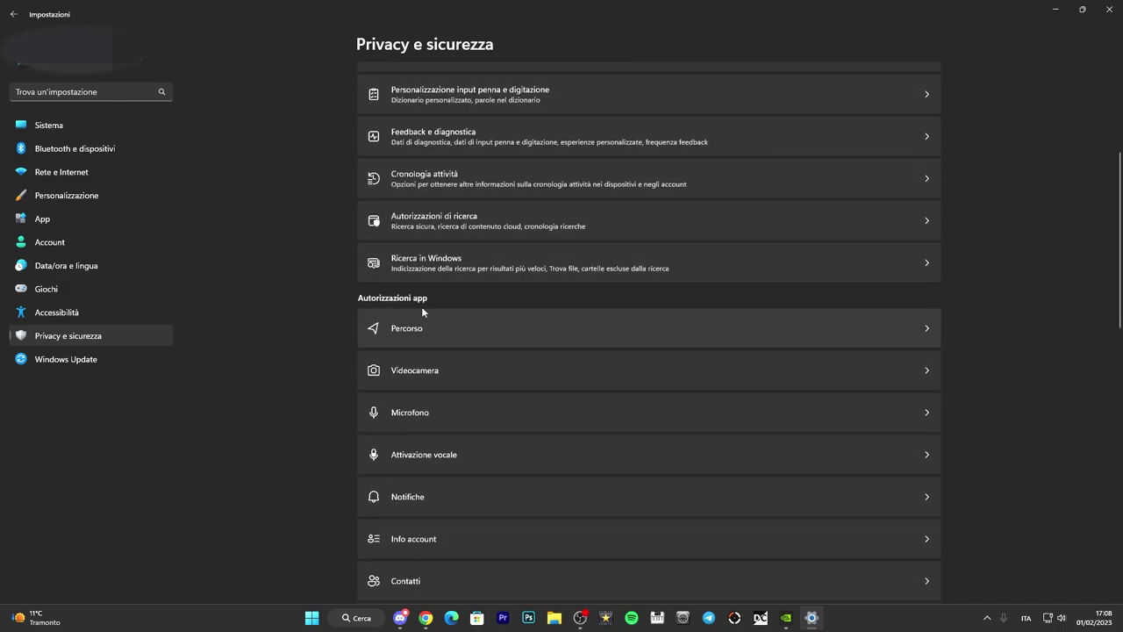
scroll(499, 302, "down", 2)
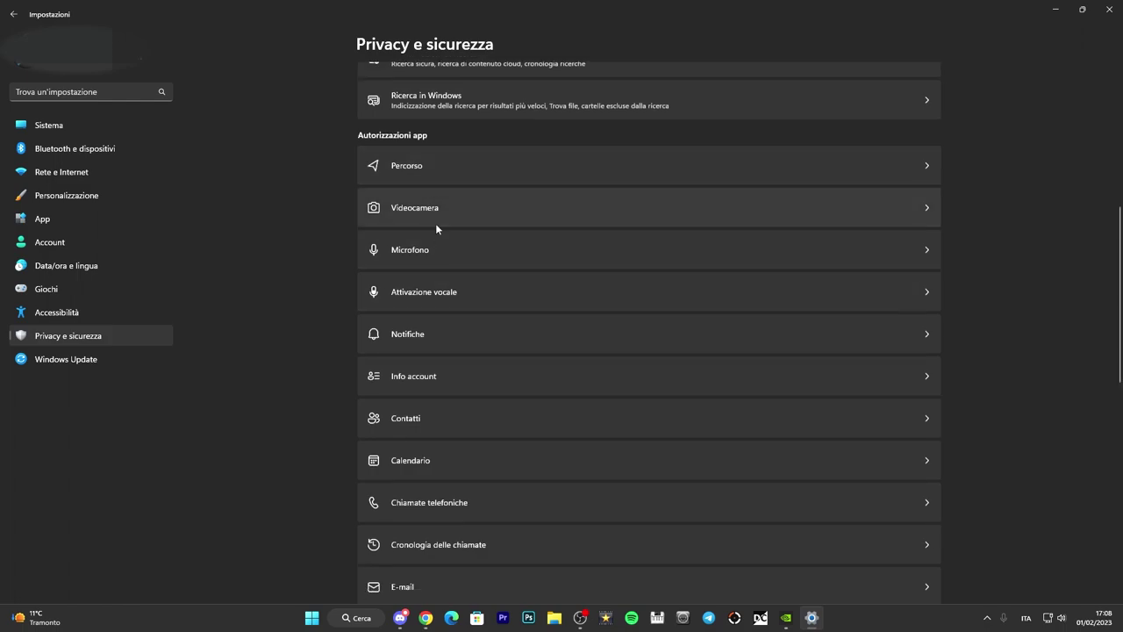
scroll(420, 349, "up", 1)
left_click(420, 250)
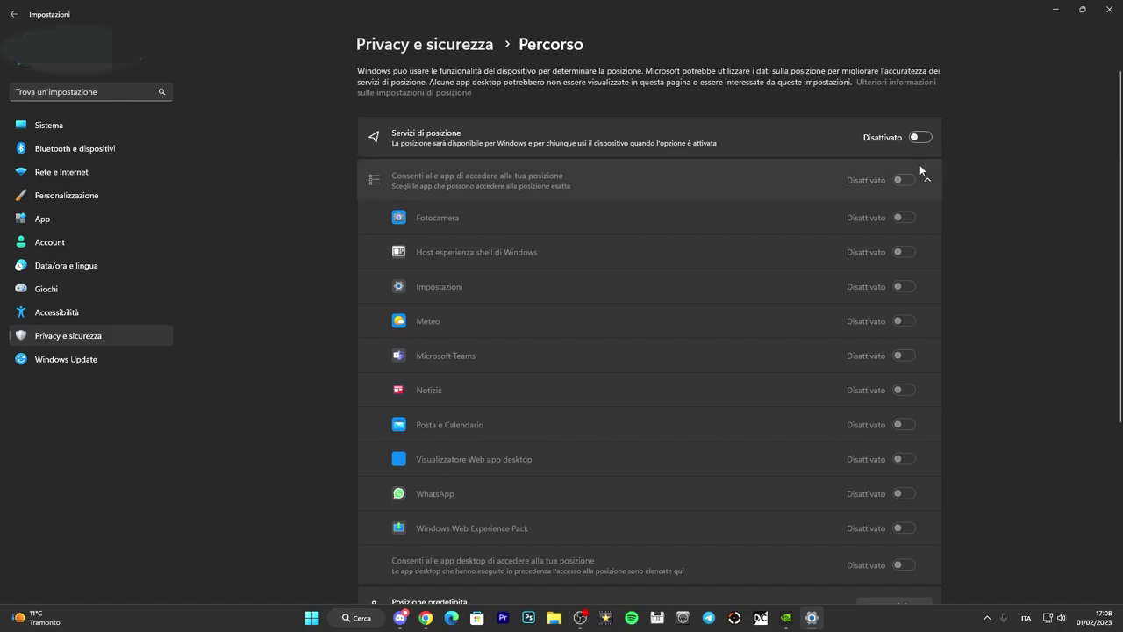
left_click(13, 14)
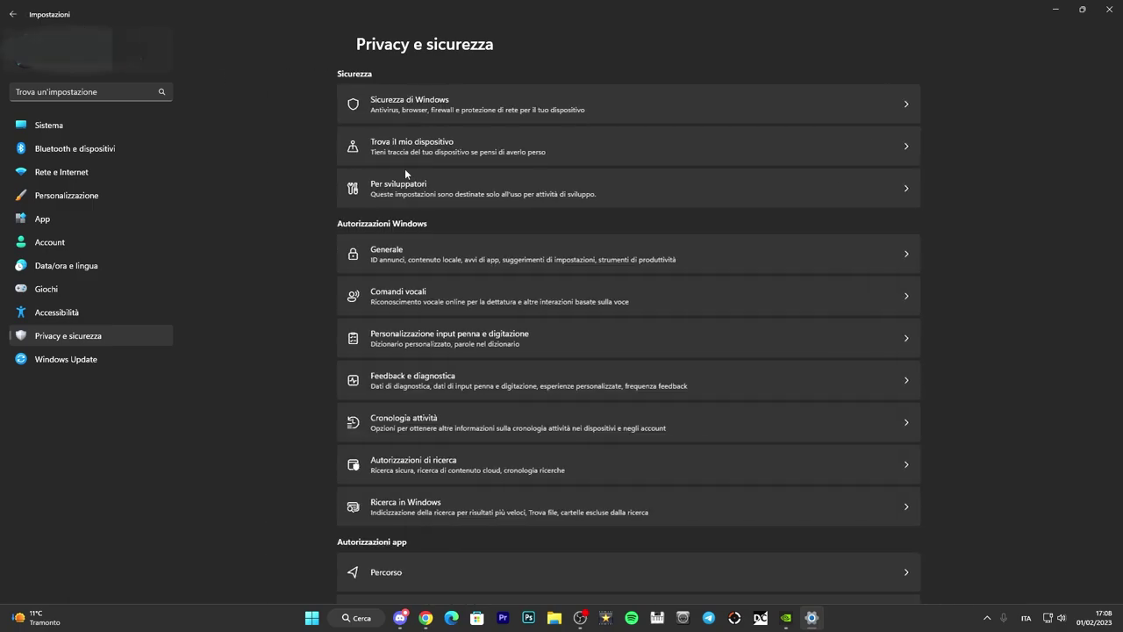
Turn off camera access for the device in the Videocamera app permissions
scroll(615, 305, "down", 3)
left_click(438, 368)
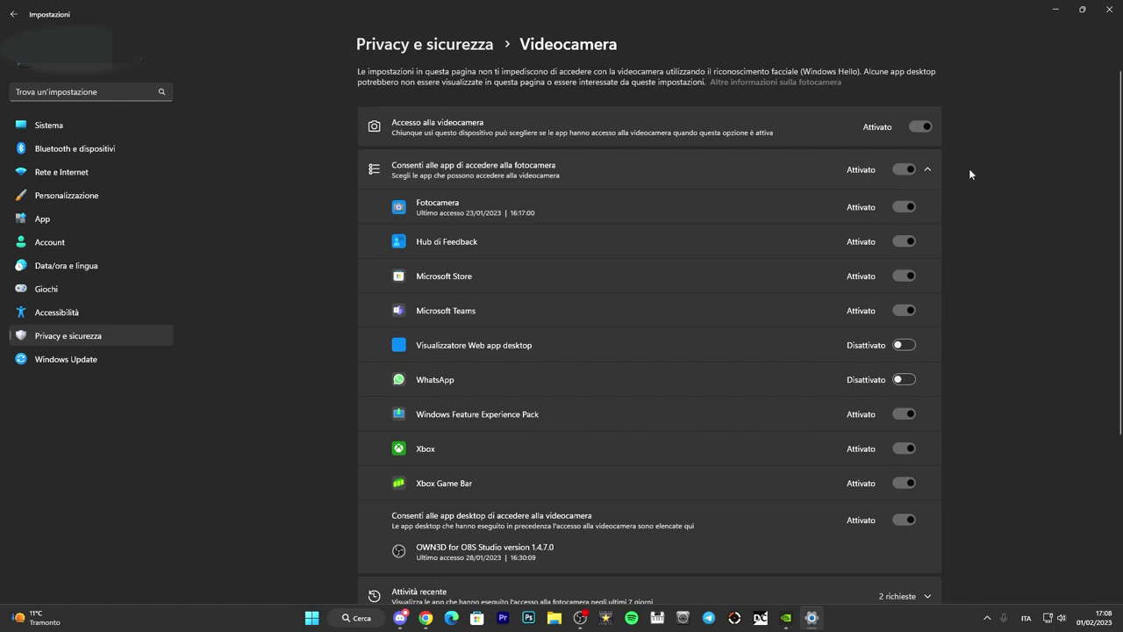
left_click(925, 127)
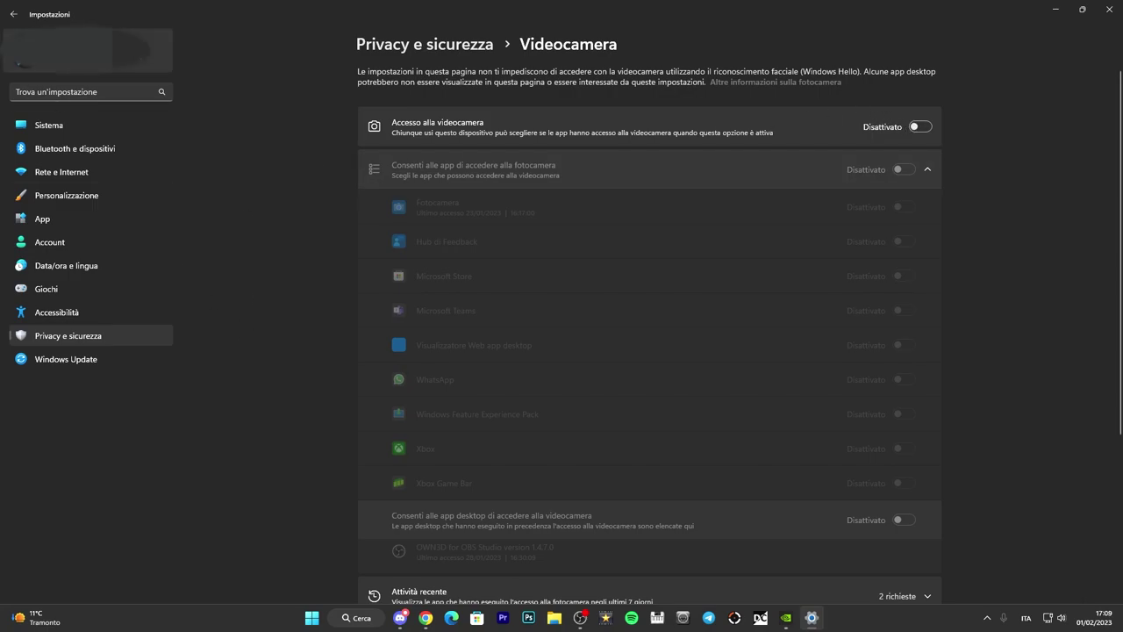
left_click(13, 14)
scroll(1012, 305, "down", 1)
scroll(1011, 304, "down", 5)
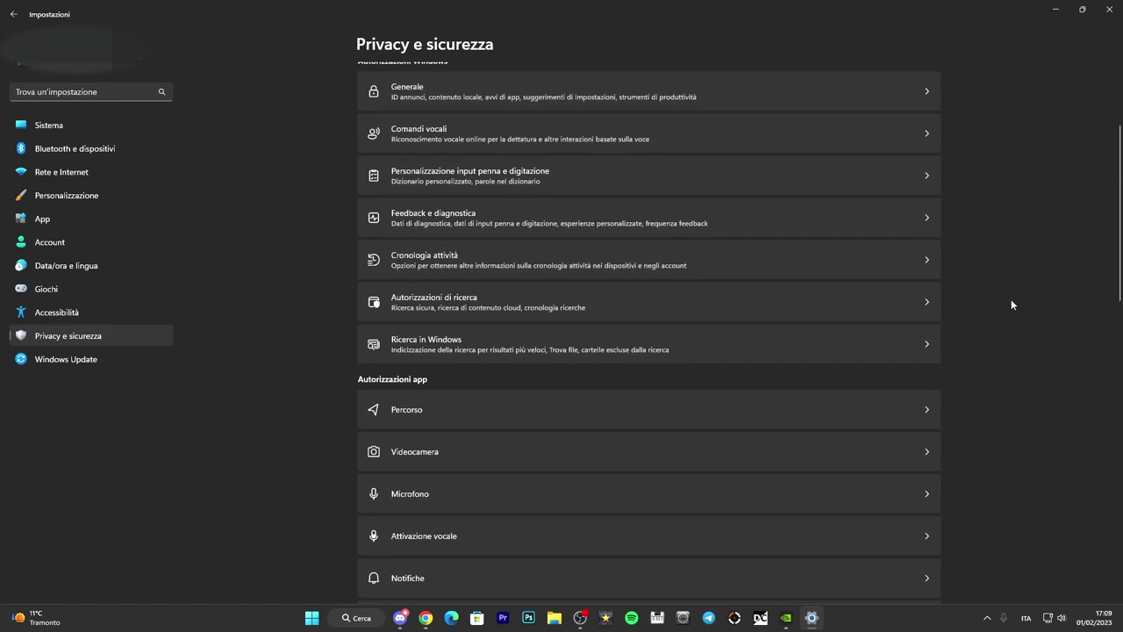
scroll(779, 291, "down", 2)
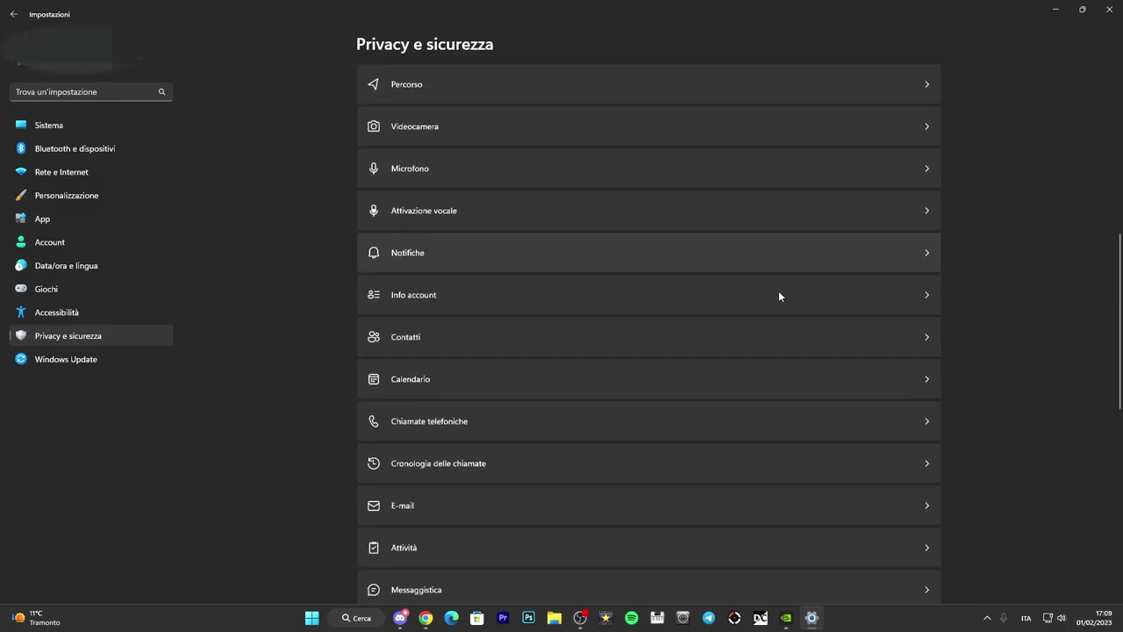
scroll(779, 290, "up", 3)
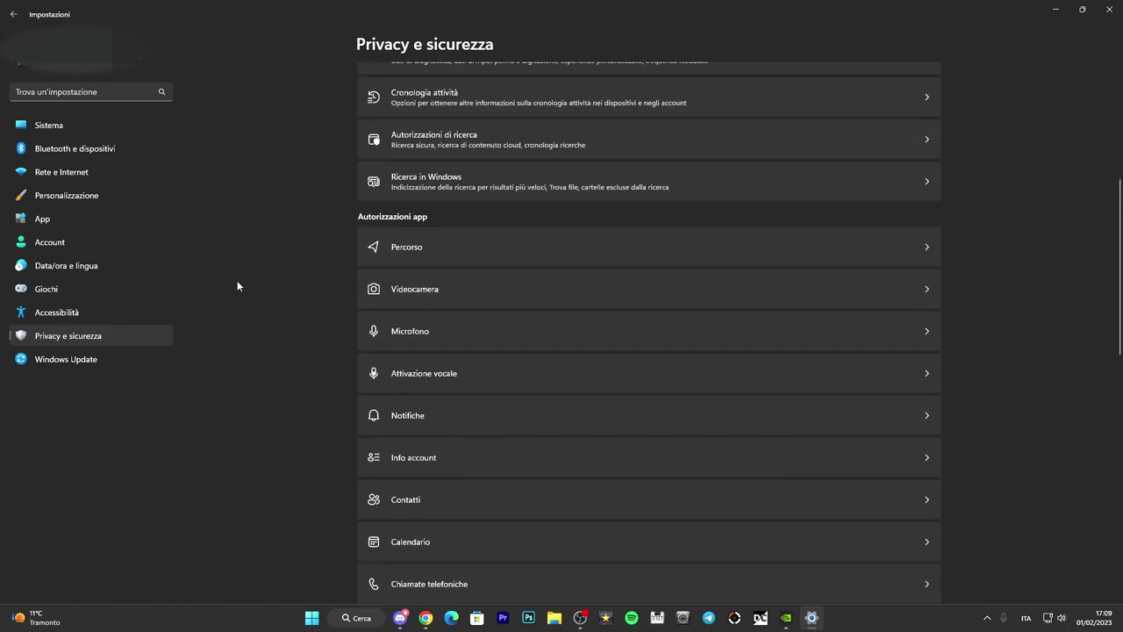
Switch opening Xbox Game Bar with the controller button on and back off in the Giochi settings
left_click(53, 289)
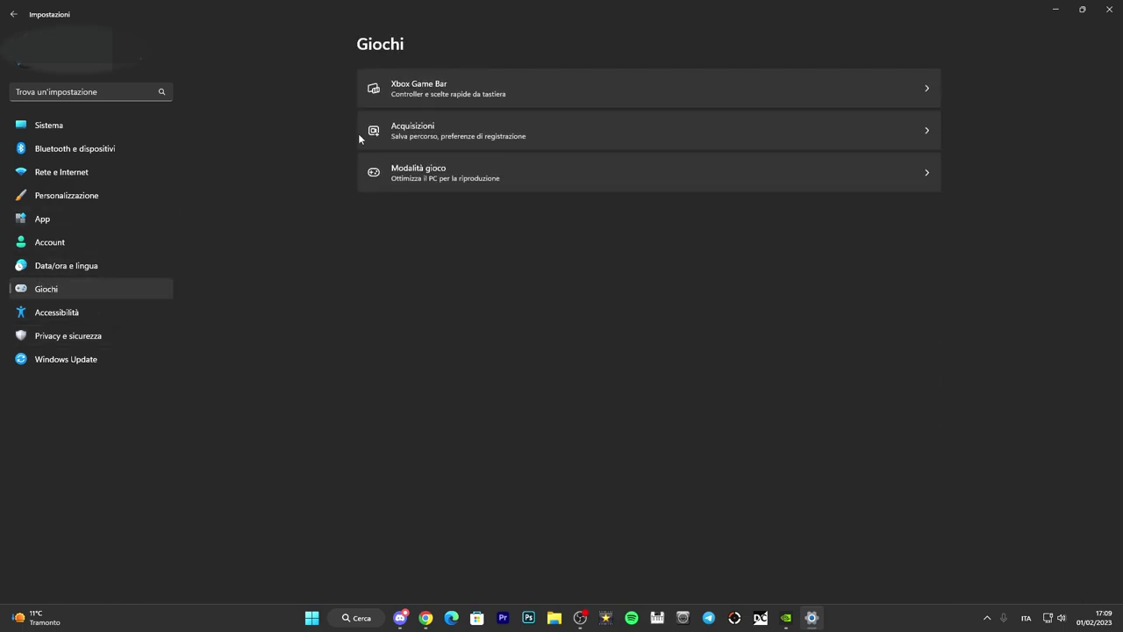
left_click(416, 91)
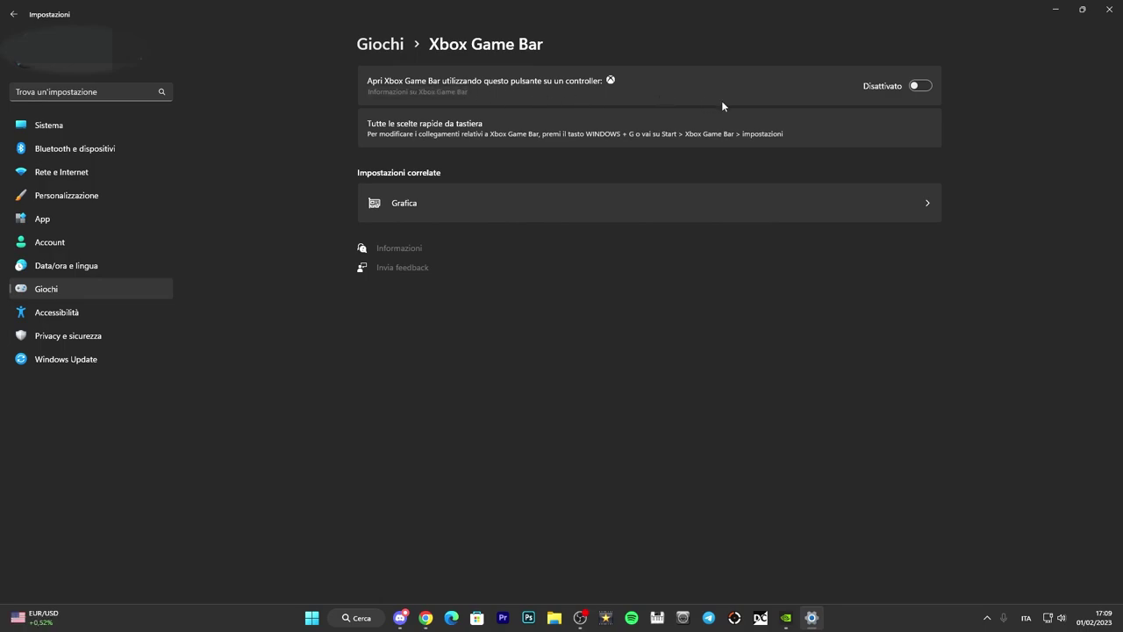
left_click(928, 87)
left_click(930, 87)
Disable the CCXProcess and Cortana startup apps in the Avvio settings for apps
left_click(41, 223)
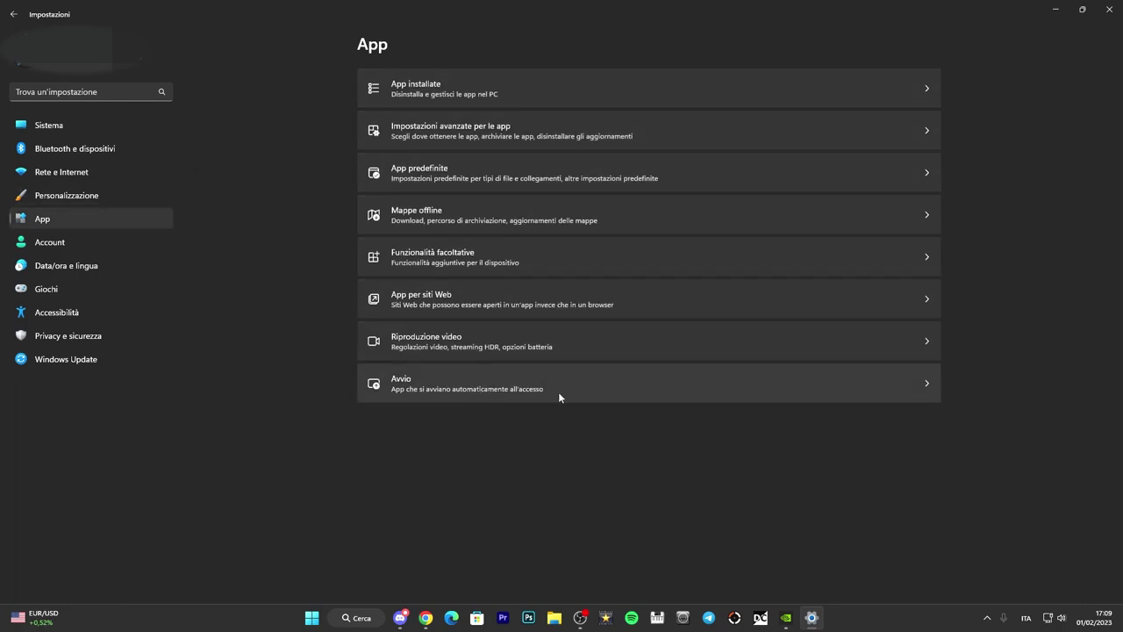
left_click(632, 392)
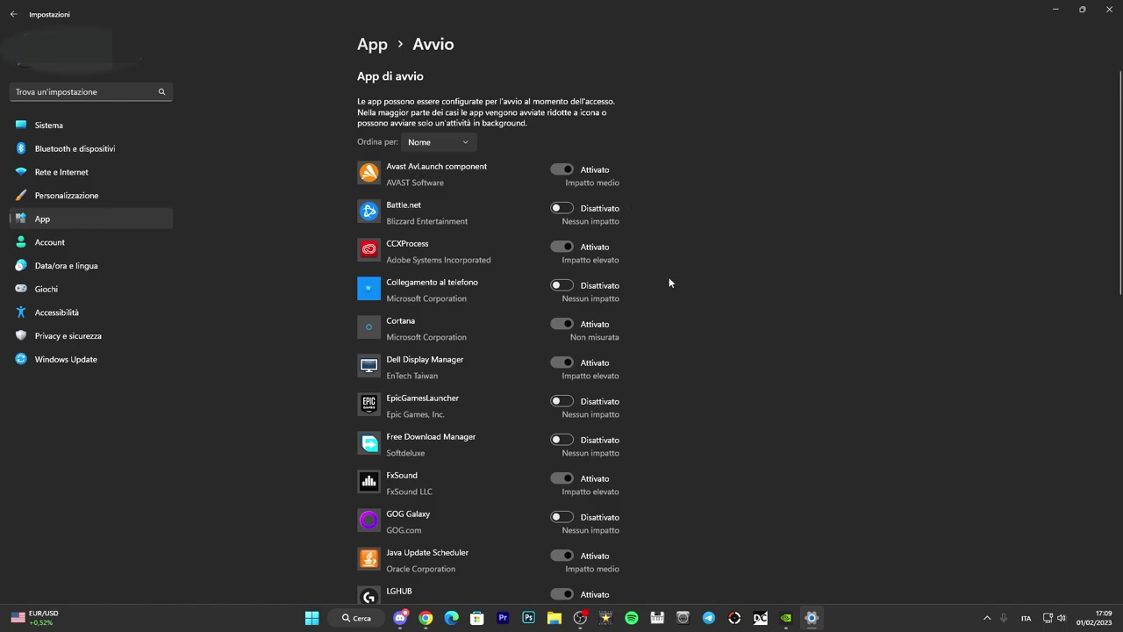
left_click(562, 246)
scroll(710, 307, "down", 2)
left_click(567, 243)
scroll(649, 290, "down", 2)
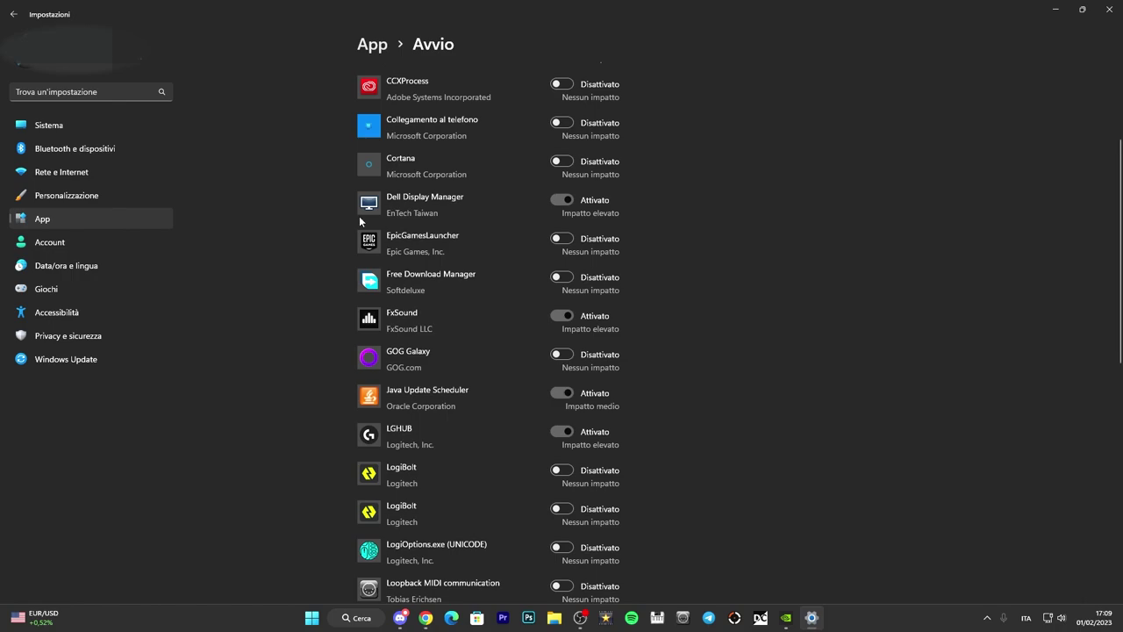
Disable the Java Update Scheduler startup app in the Avvio list
scroll(755, 366, "up", 4)
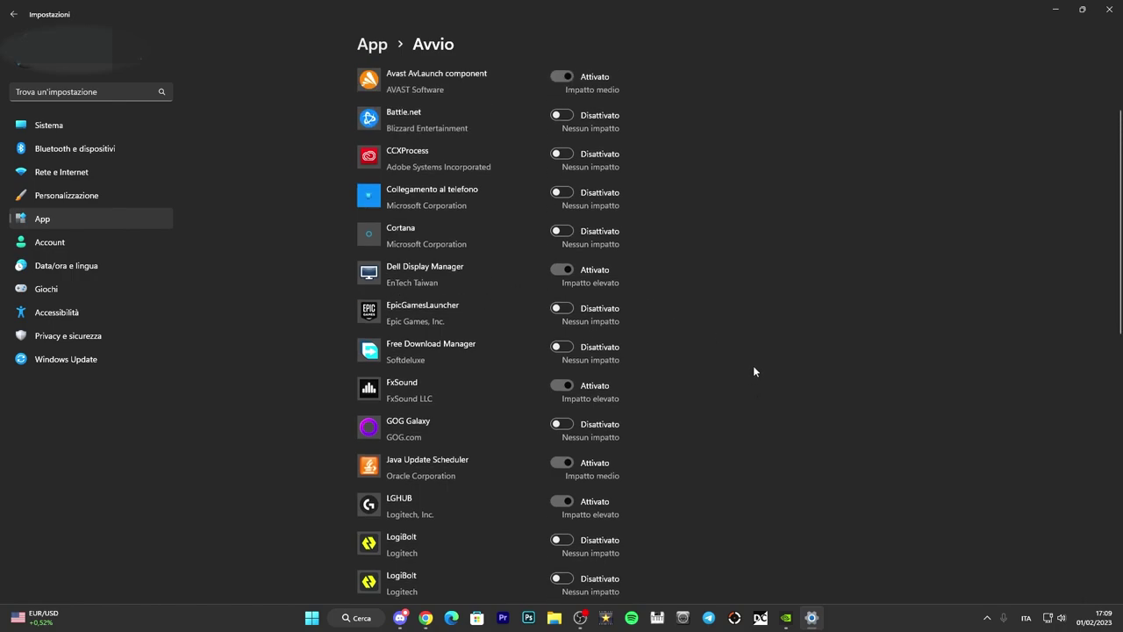
scroll(752, 373, "down", 2)
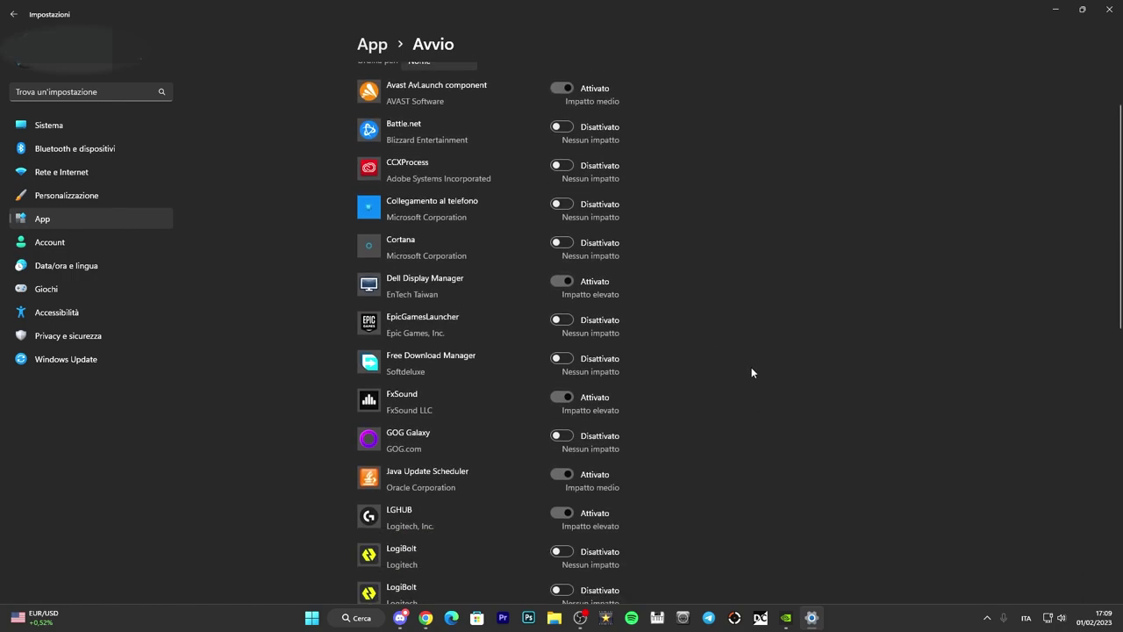
scroll(751, 372, "down", 2)
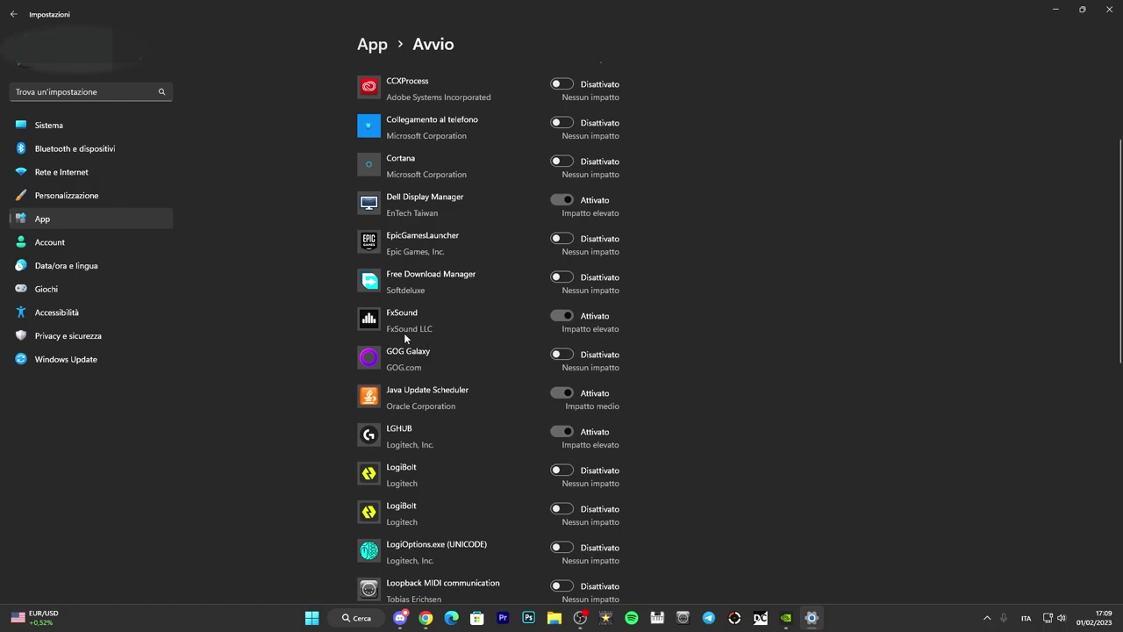
scroll(709, 345, "down", 1)
scroll(710, 344, "down", 1)
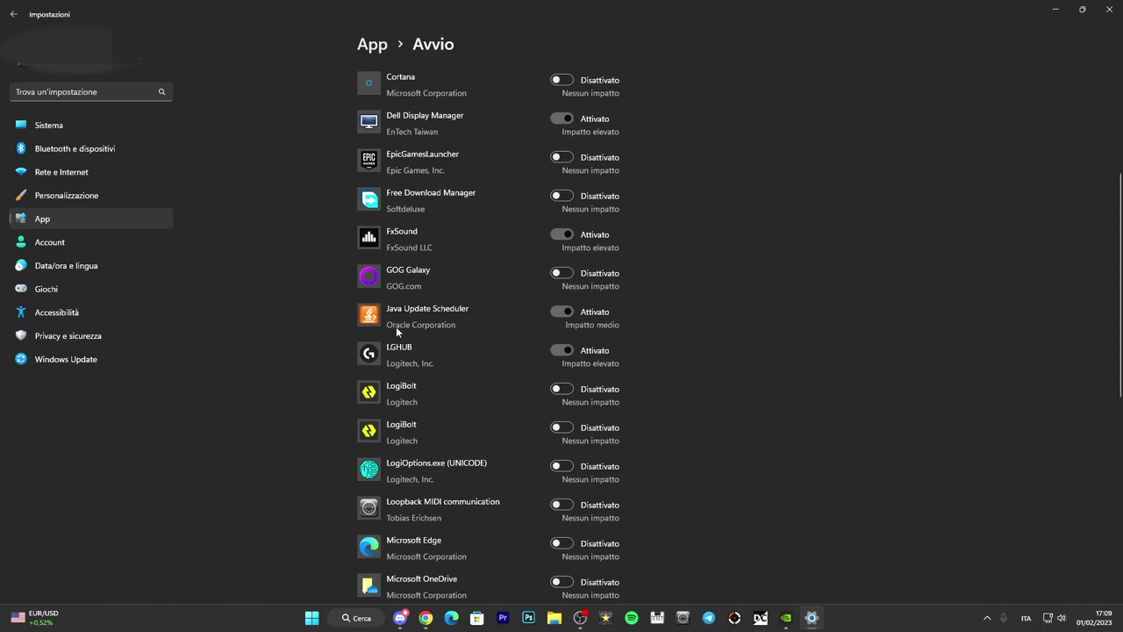
left_click(563, 312)
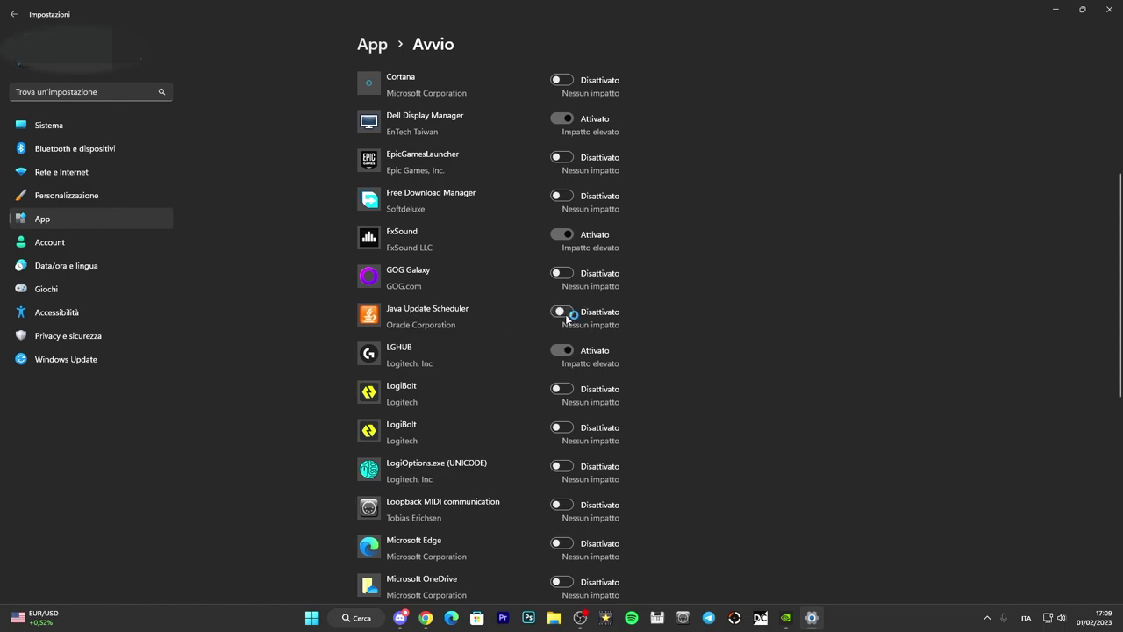
Disable the Vanguard tray notification startup app and return to the beginning of the startup list
scroll(736, 364, "down", 2)
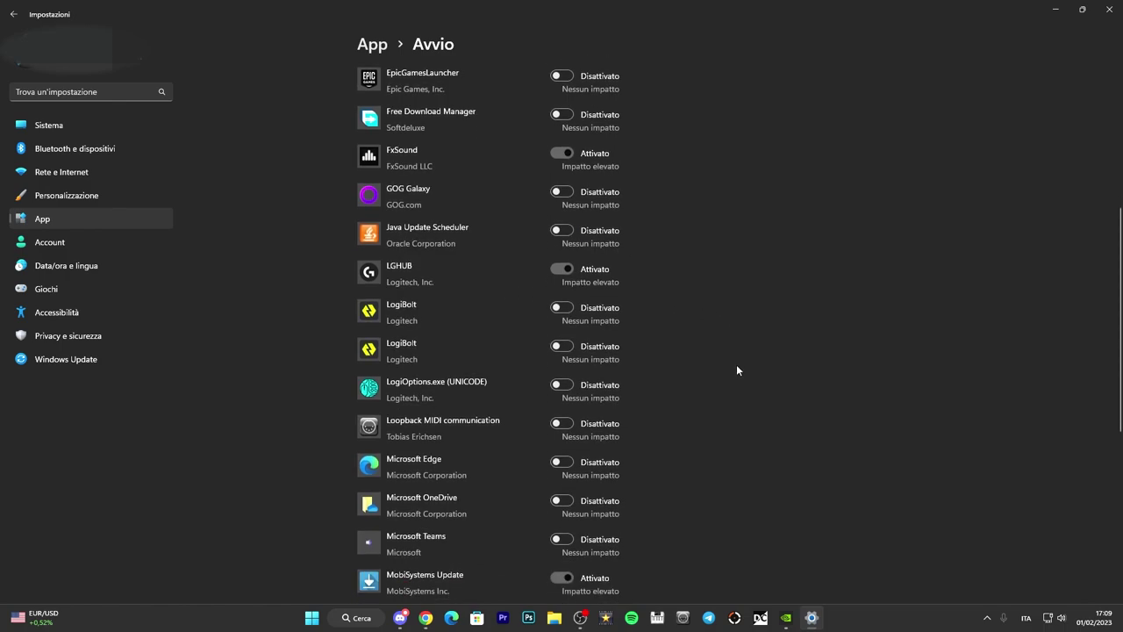
scroll(765, 360, "down", 2)
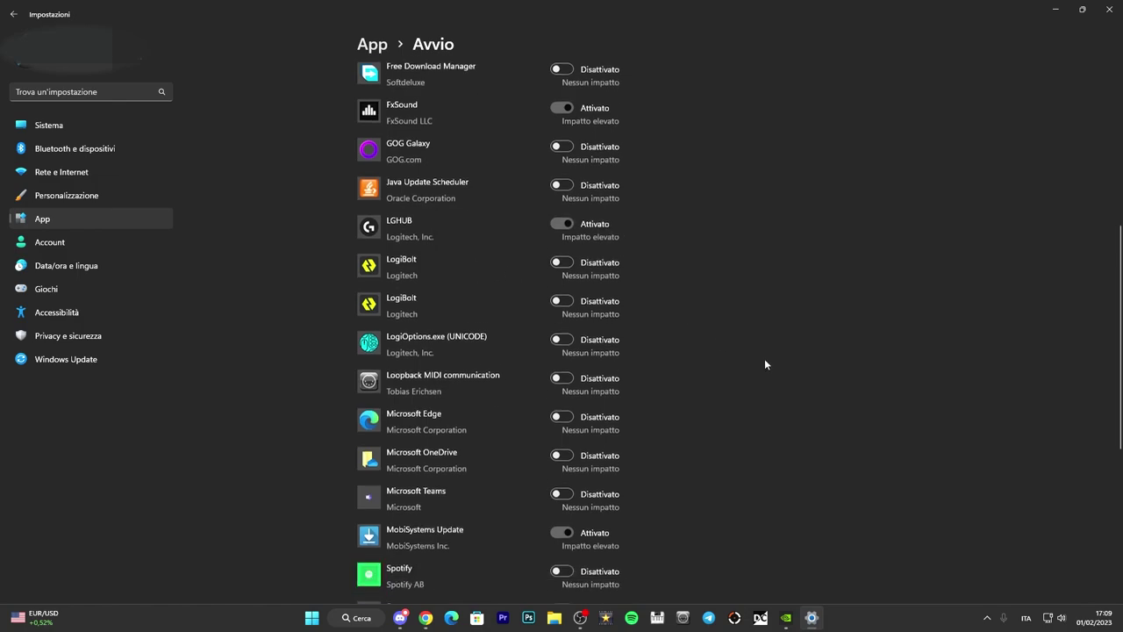
scroll(764, 359, "down", 4)
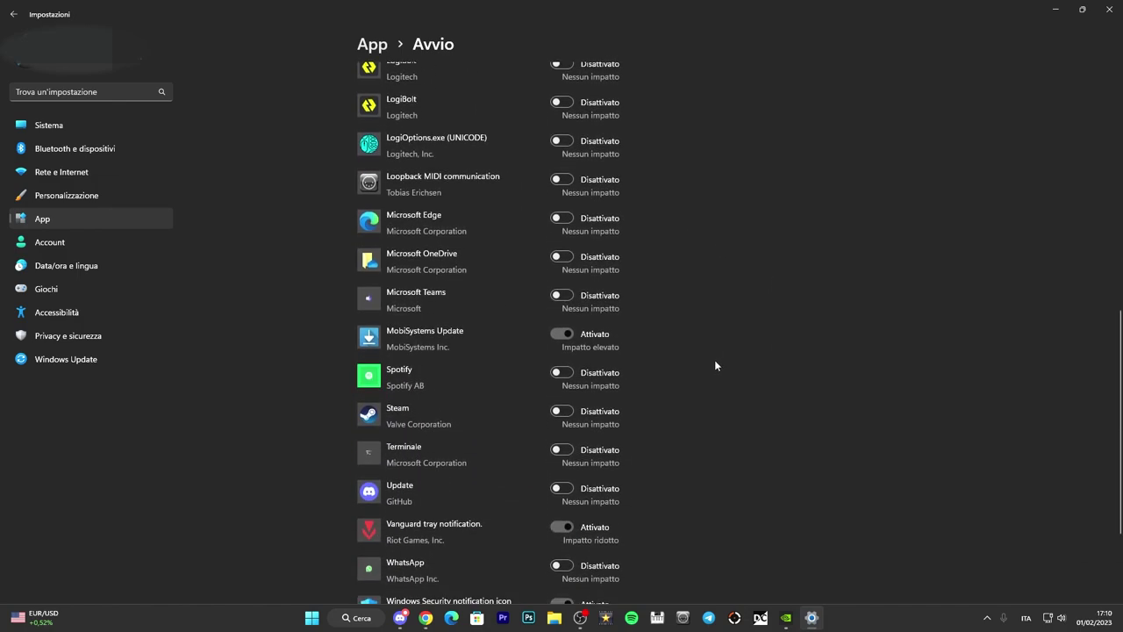
scroll(689, 354, "down", 4)
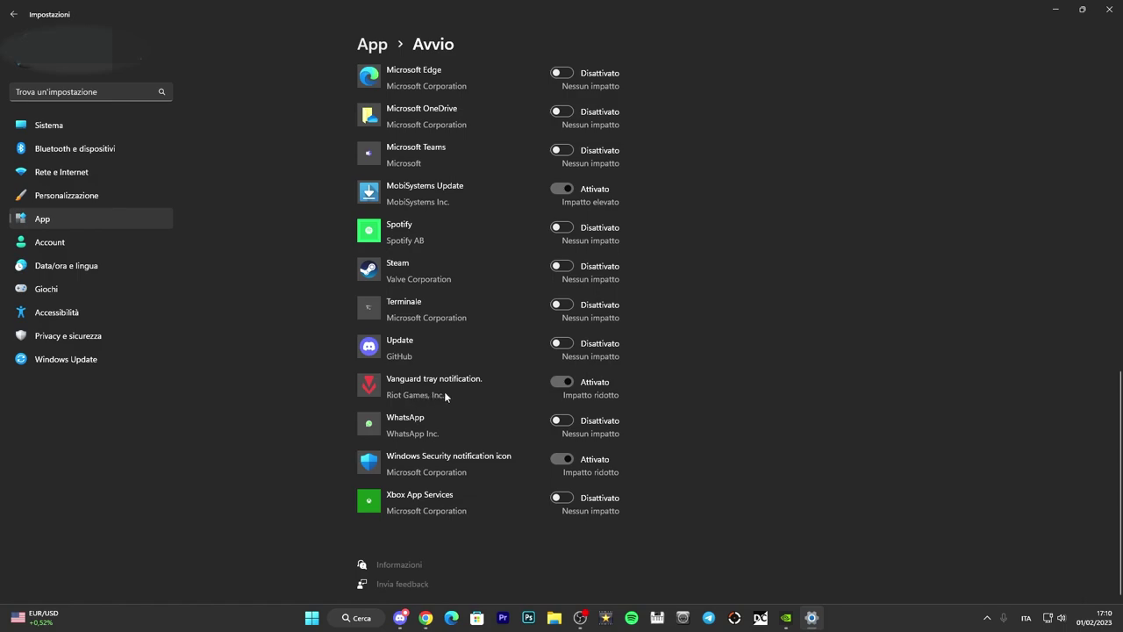
left_click(577, 385)
scroll(728, 478, "up", 10)
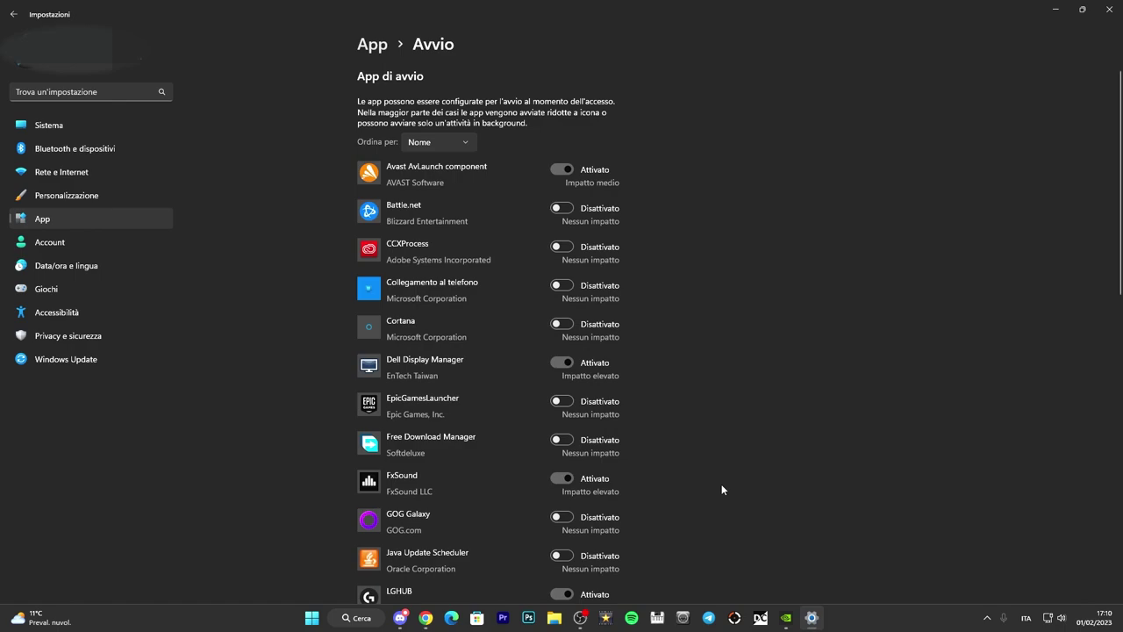
Switch to Task Manager (Gestione attività) and show its startup apps list
right_click(312, 618)
left_click(294, 479)
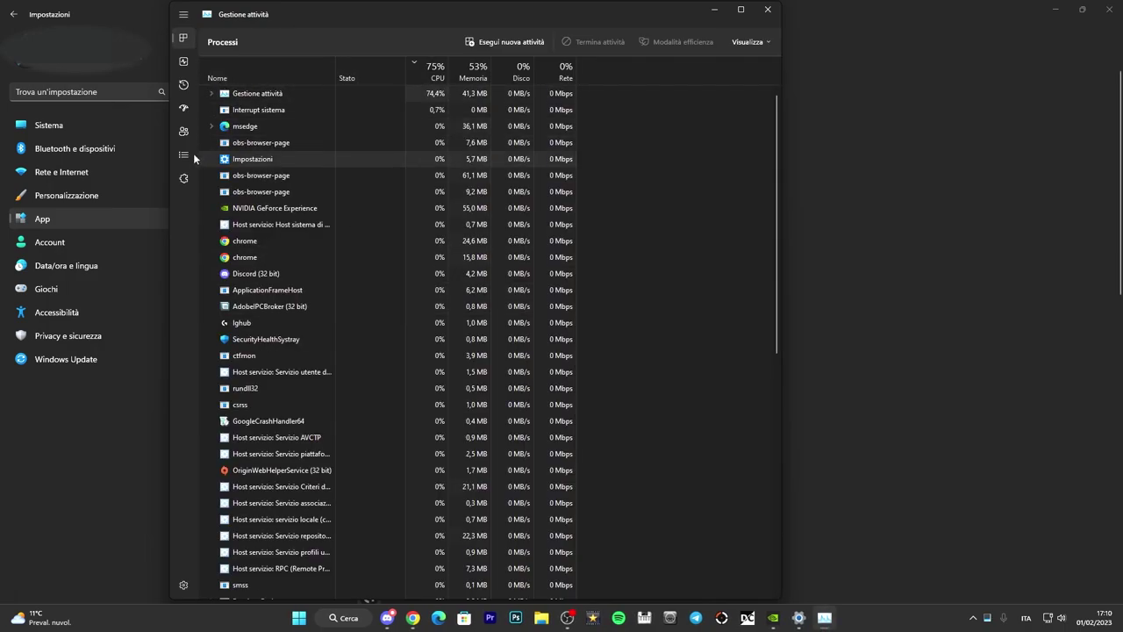
left_click(191, 156)
left_click(186, 132)
left_click(185, 107)
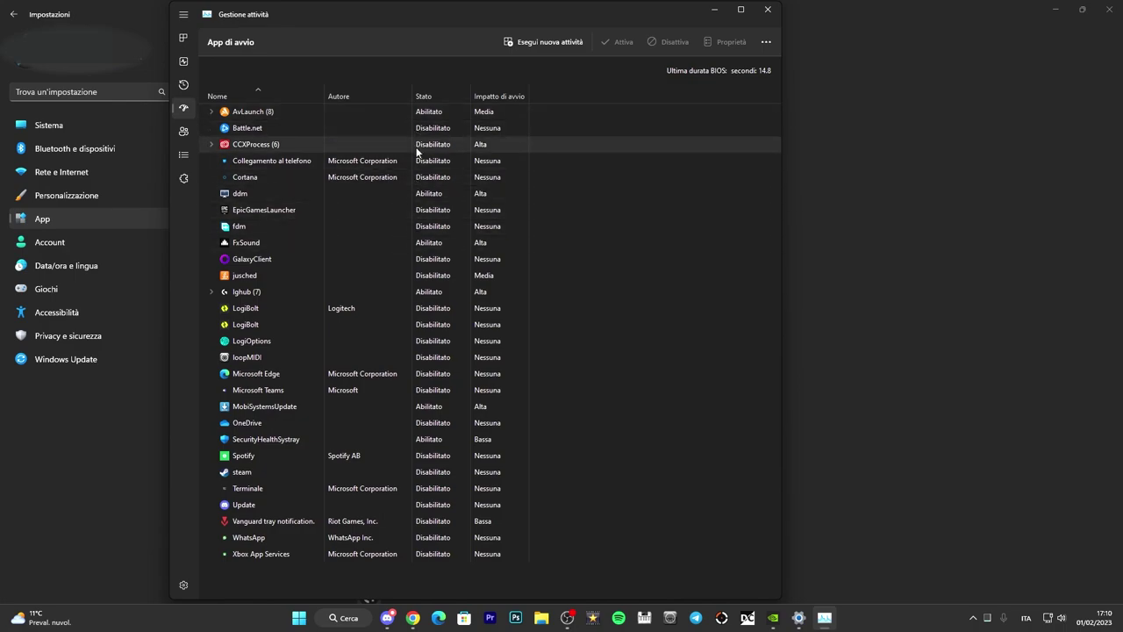
Check the available actions for startup entries such as steam and OneDrive, and close Task Manager
left_click(421, 475)
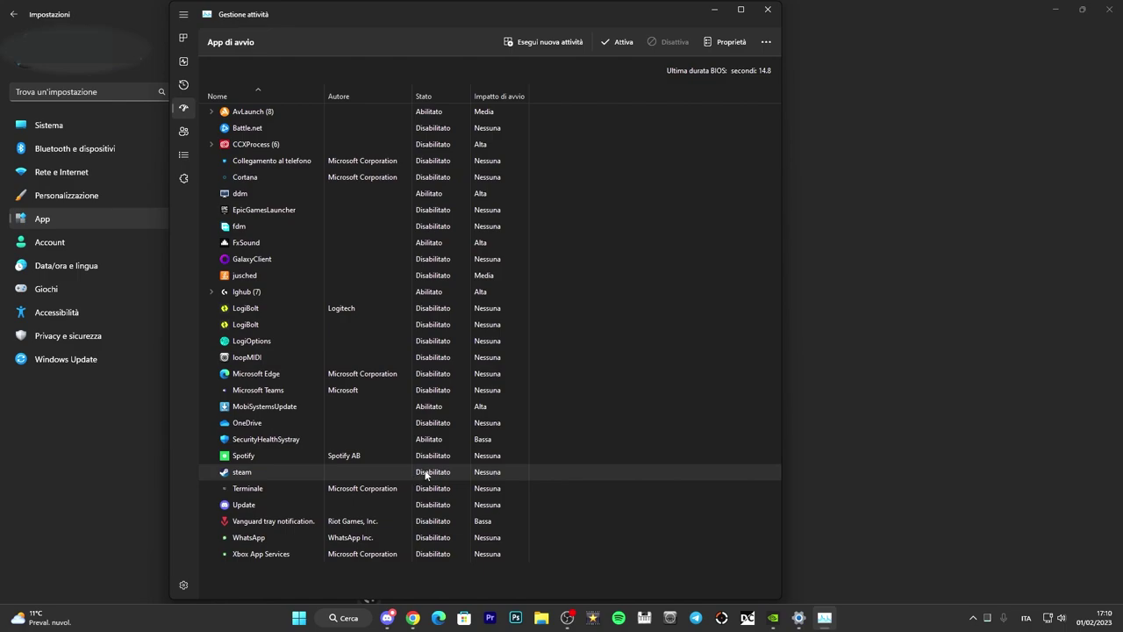
right_click(426, 474)
right_click(436, 459)
left_click(434, 431)
right_click(433, 427)
left_click(768, 10)
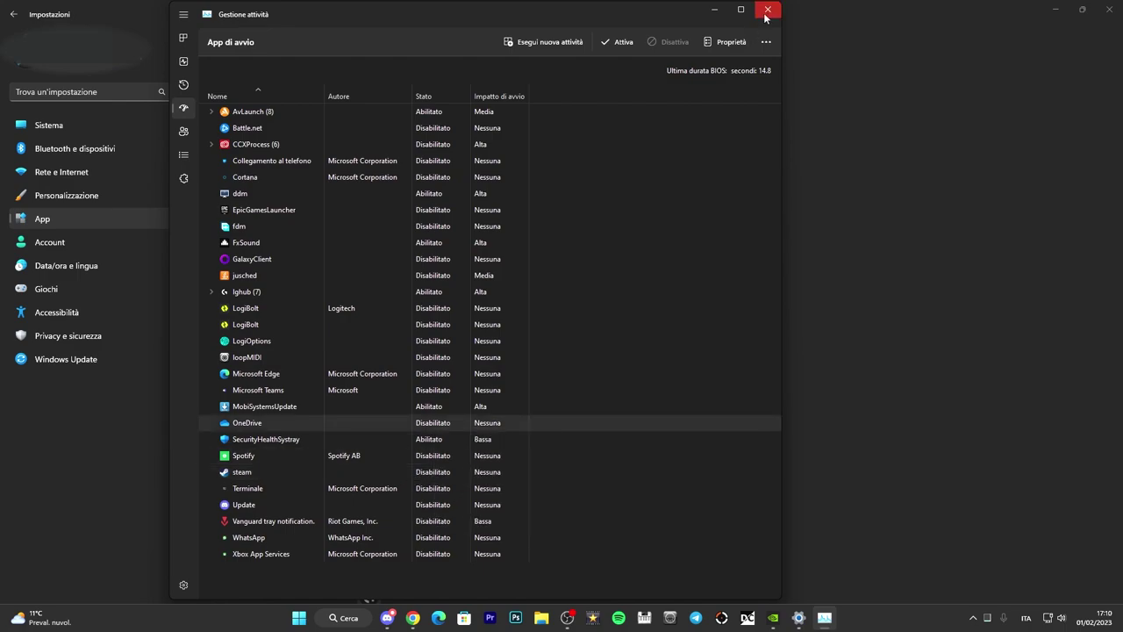
left_click(768, 10)
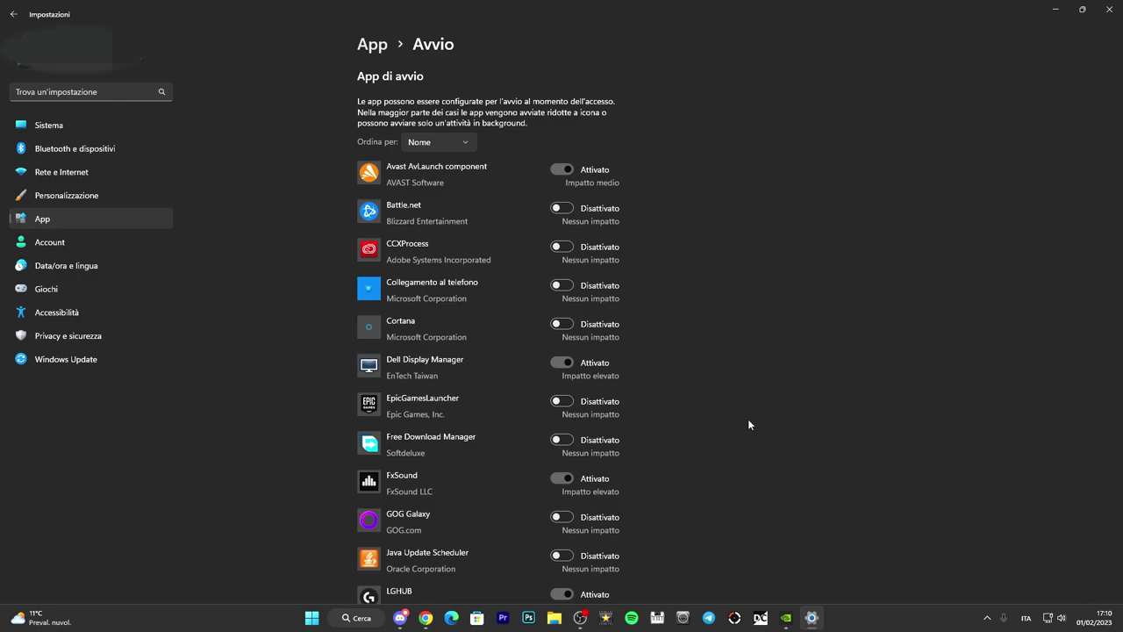
Uninstall Bonjour from the installed apps, ignoring the request to close running applications
left_click(14, 21)
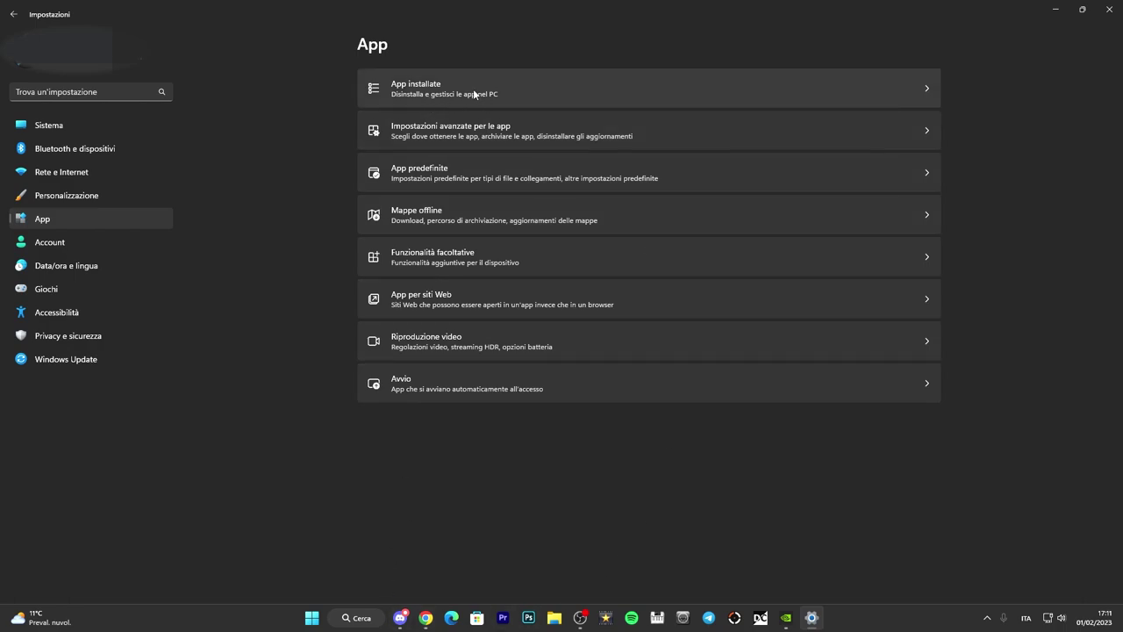
left_click(521, 91)
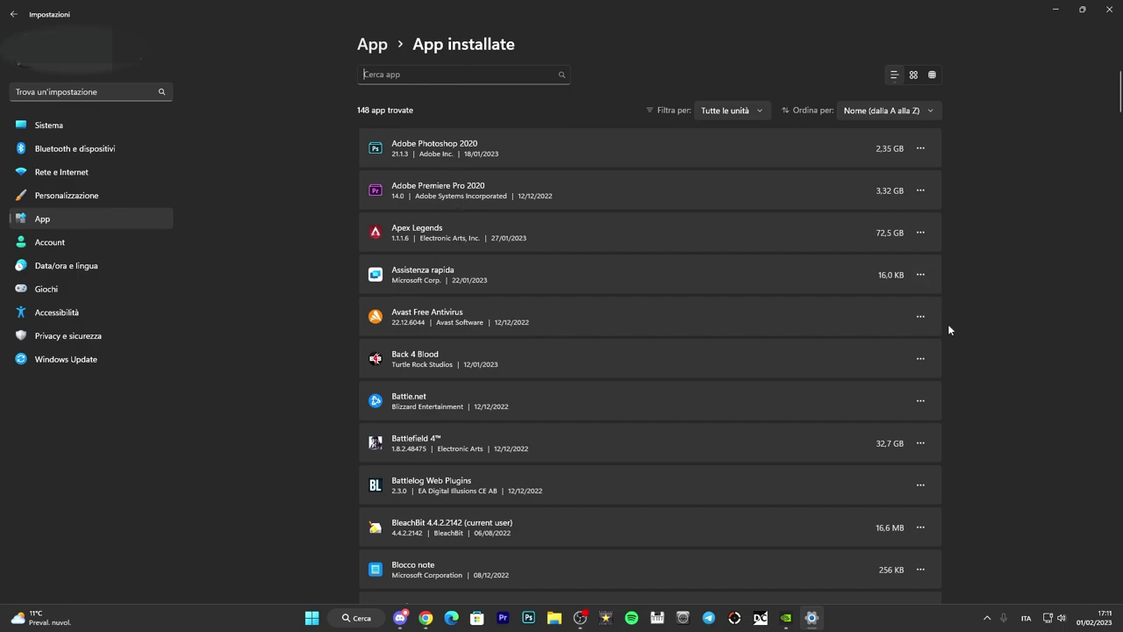
scroll(1000, 344, "down", 1)
scroll(997, 349, "up", 1)
scroll(544, 284, "down", 3)
scroll(407, 311, "down", 3)
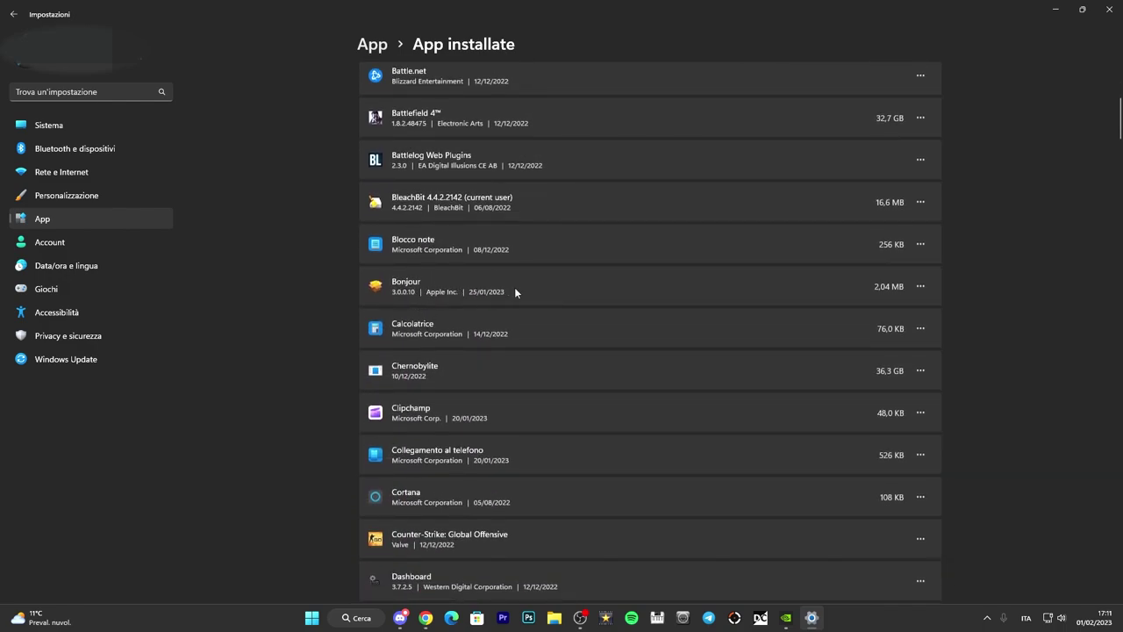
left_click(921, 287)
left_click(805, 330)
left_click(882, 349)
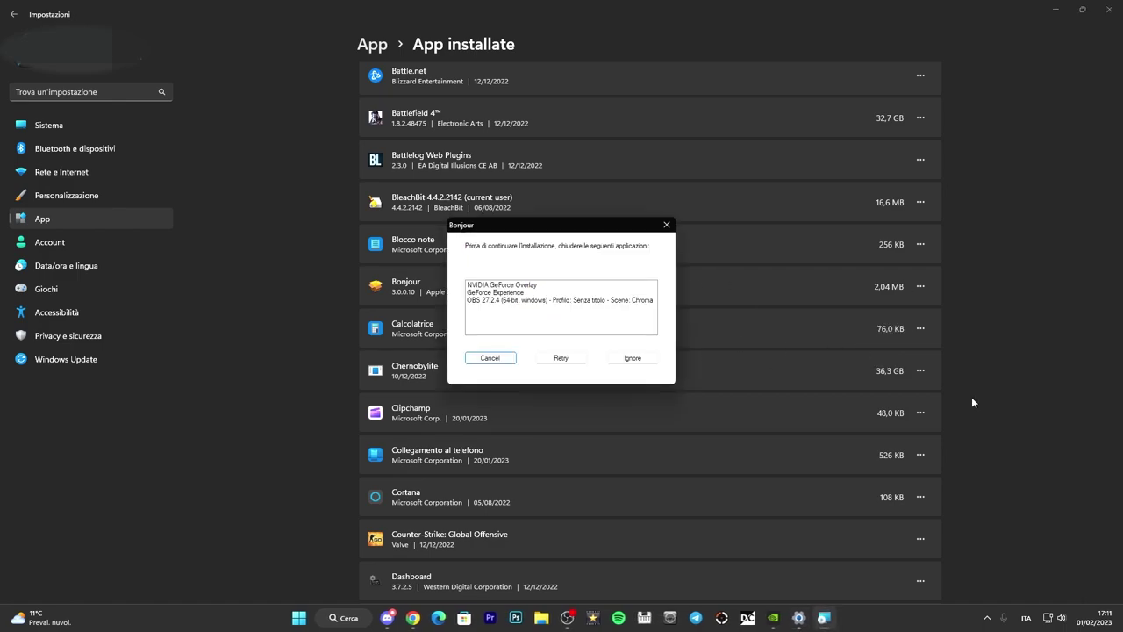
left_click(621, 356)
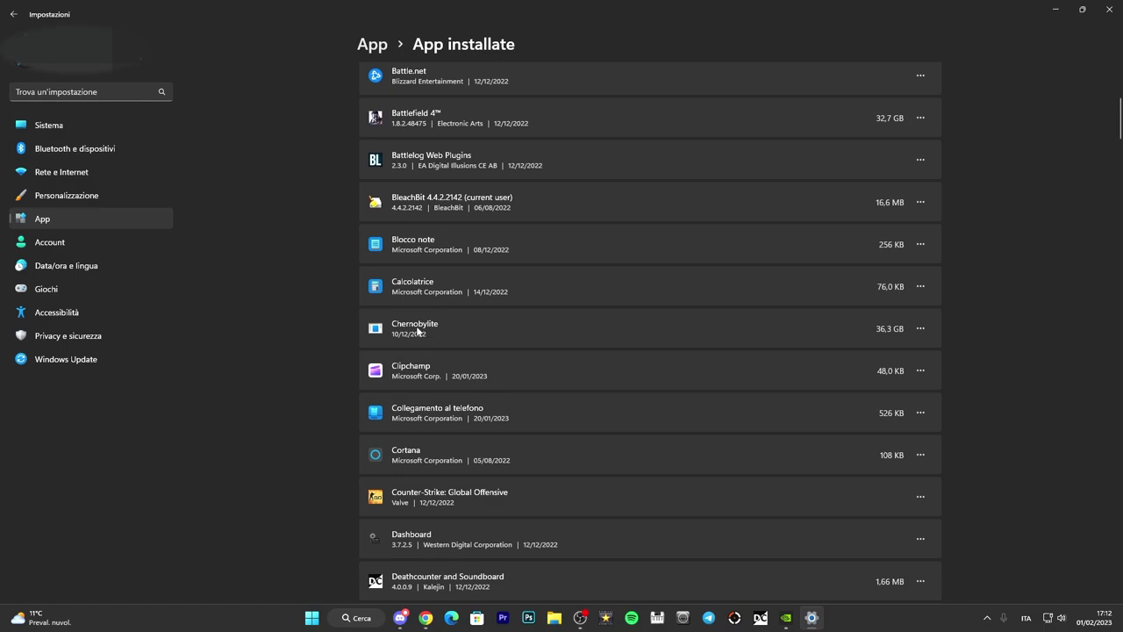
Try to uninstall Chernobylite from the installed apps and dismiss the error dialog
left_click(923, 327)
left_click(799, 371)
left_click(894, 386)
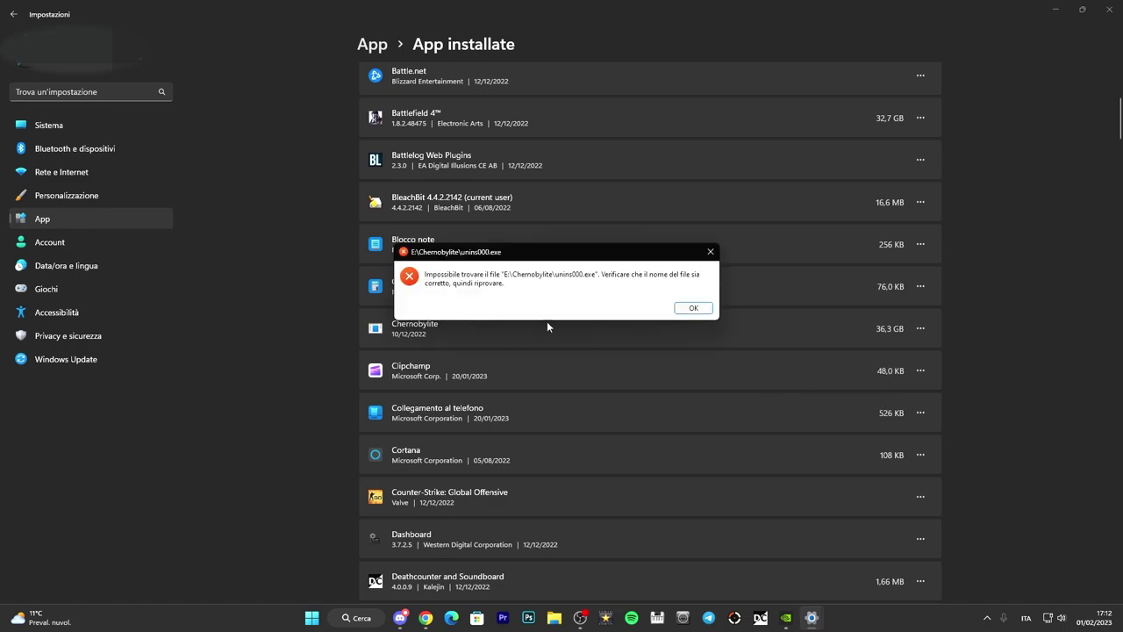
left_click(708, 310)
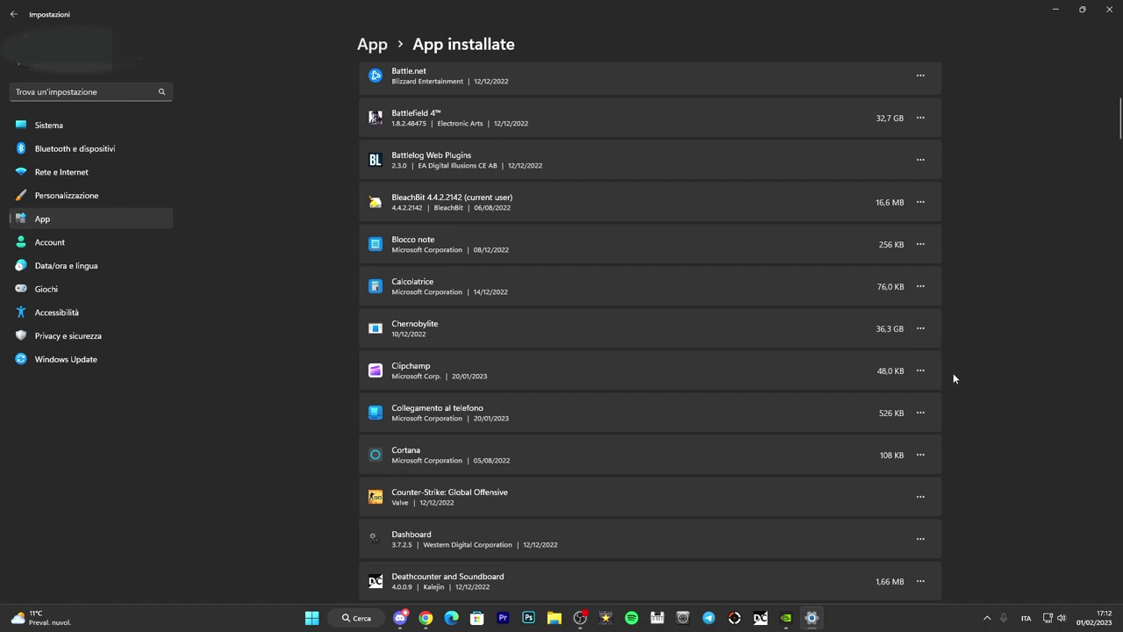
Uninstall the Disney+ app from the installed apps
scroll(953, 374, "down", 5)
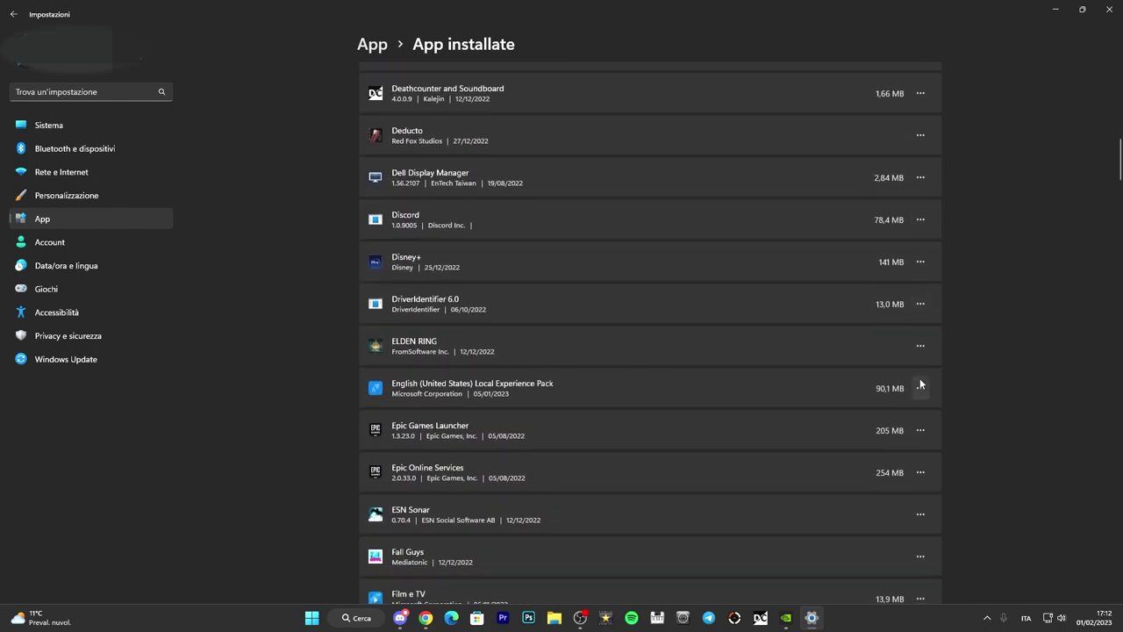
left_click(921, 261)
left_click(816, 320)
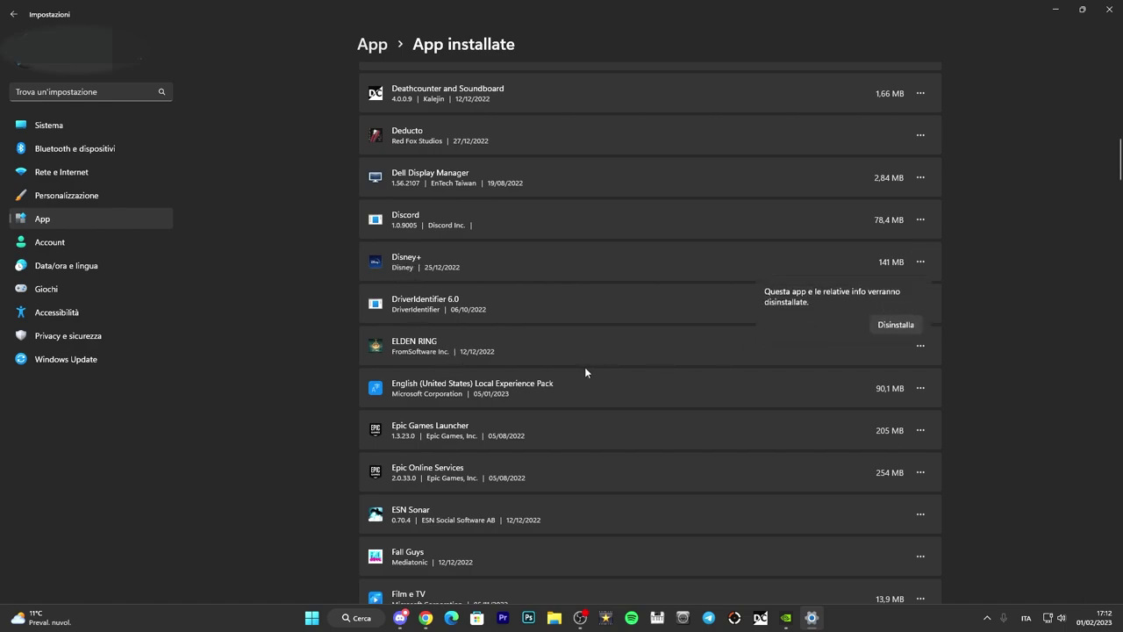
left_click(894, 324)
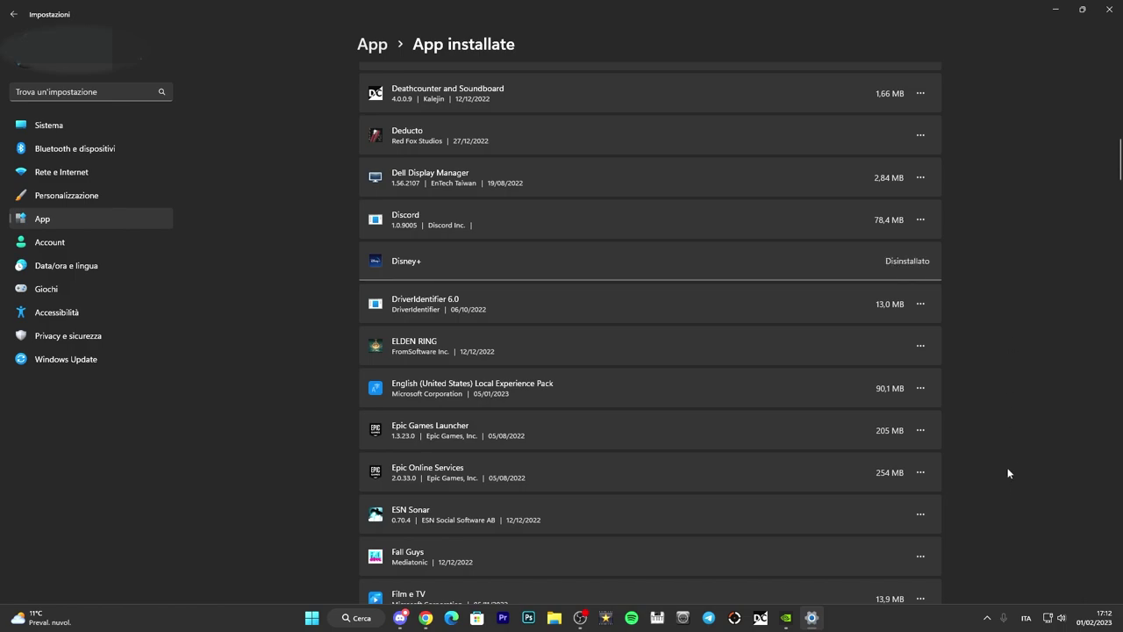
Review the rest of the installed apps list, from Discord to Xbox Live, for programs worth uninstalling
scroll(727, 374, "down", 4)
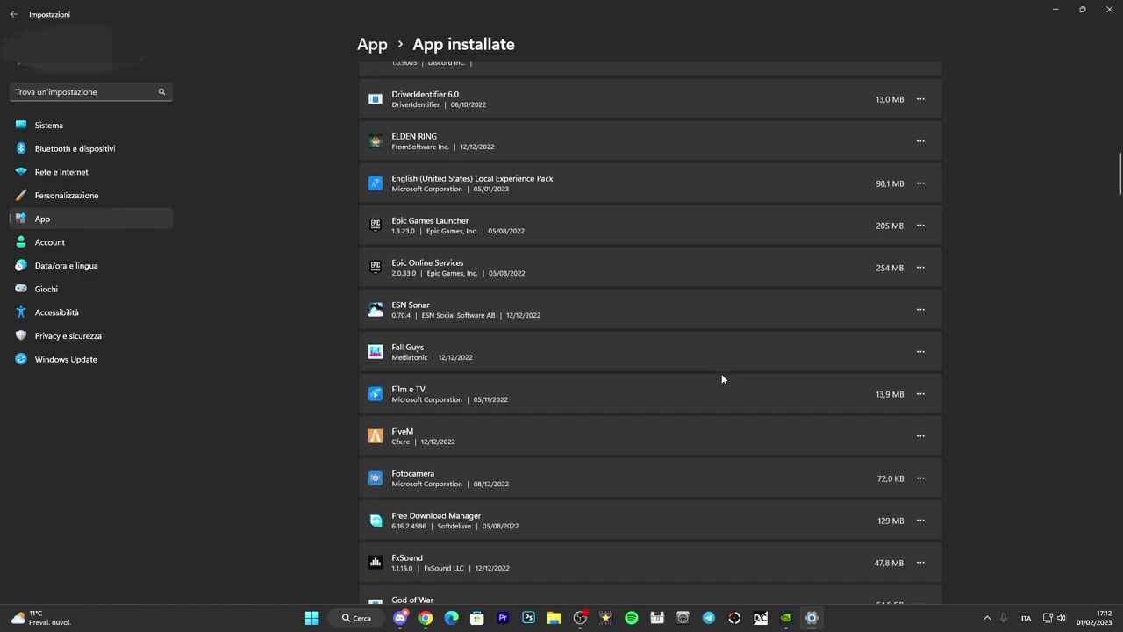
scroll(721, 378, "down", 4)
scroll(691, 366, "down", 2)
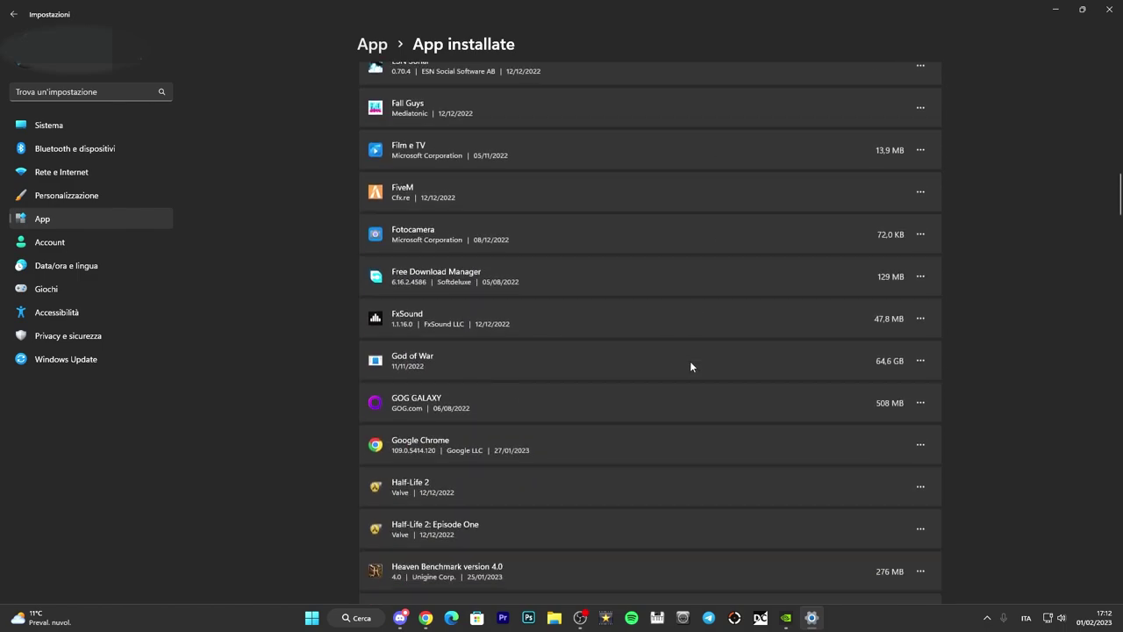
scroll(688, 364, "down", 5)
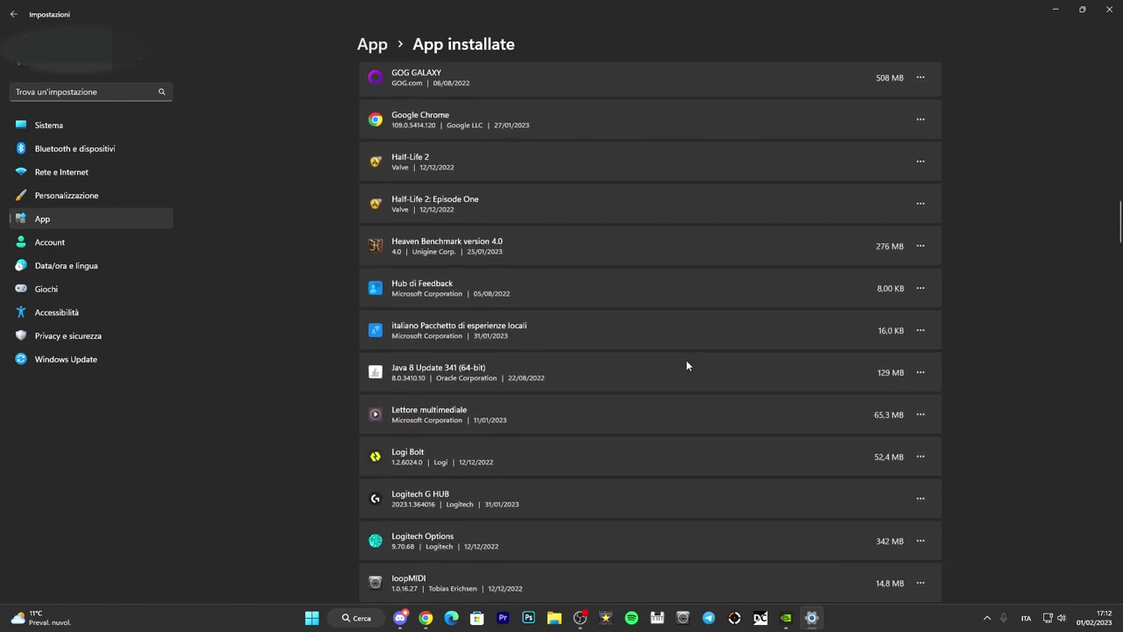
scroll(607, 323, "down", 5)
scroll(606, 327, "down", 10)
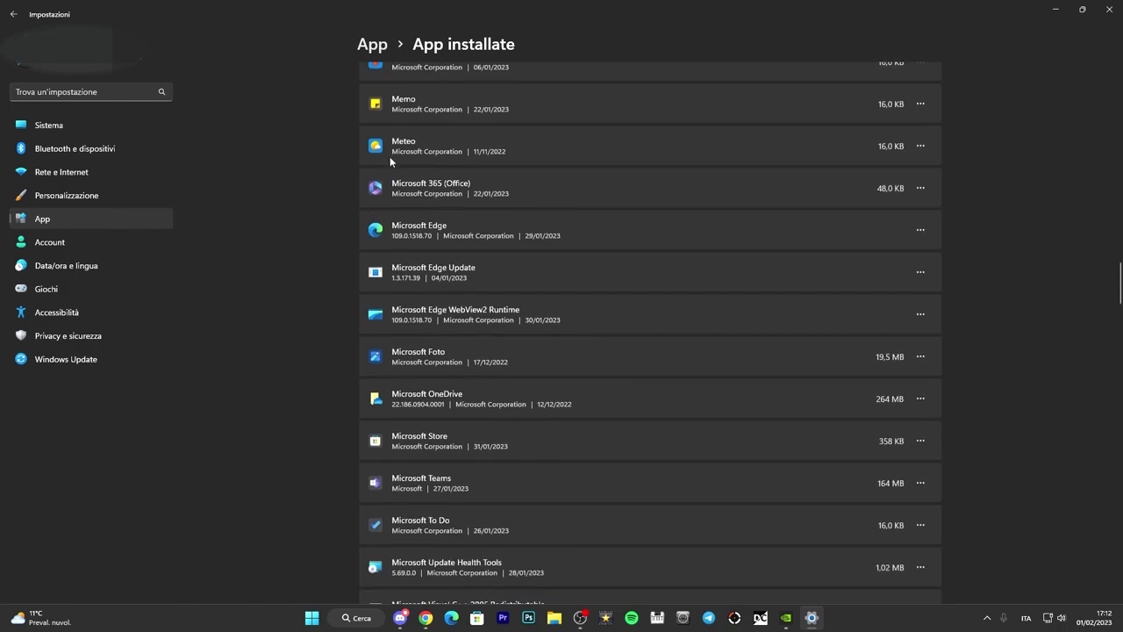
scroll(560, 396, "down", 7)
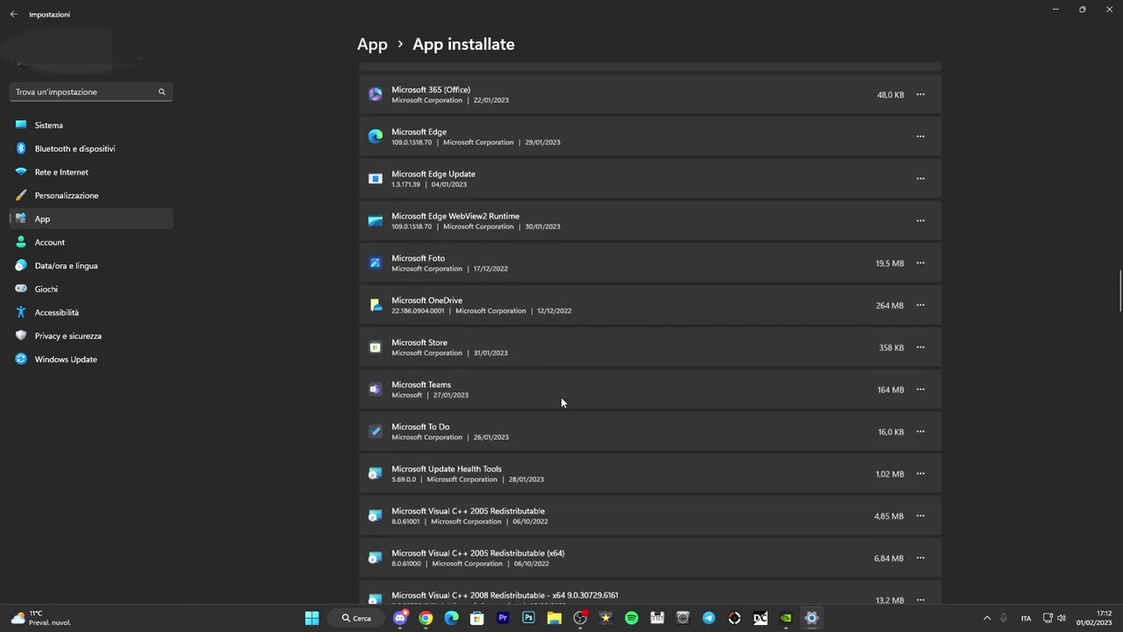
scroll(561, 396, "down", 18)
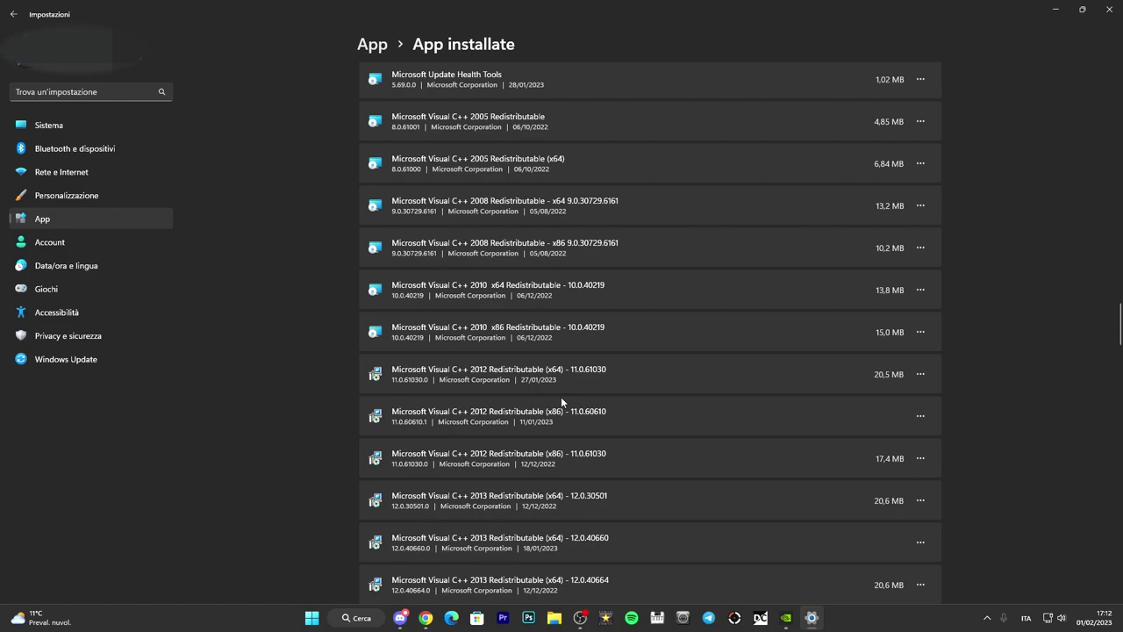
scroll(561, 396, "up", 14)
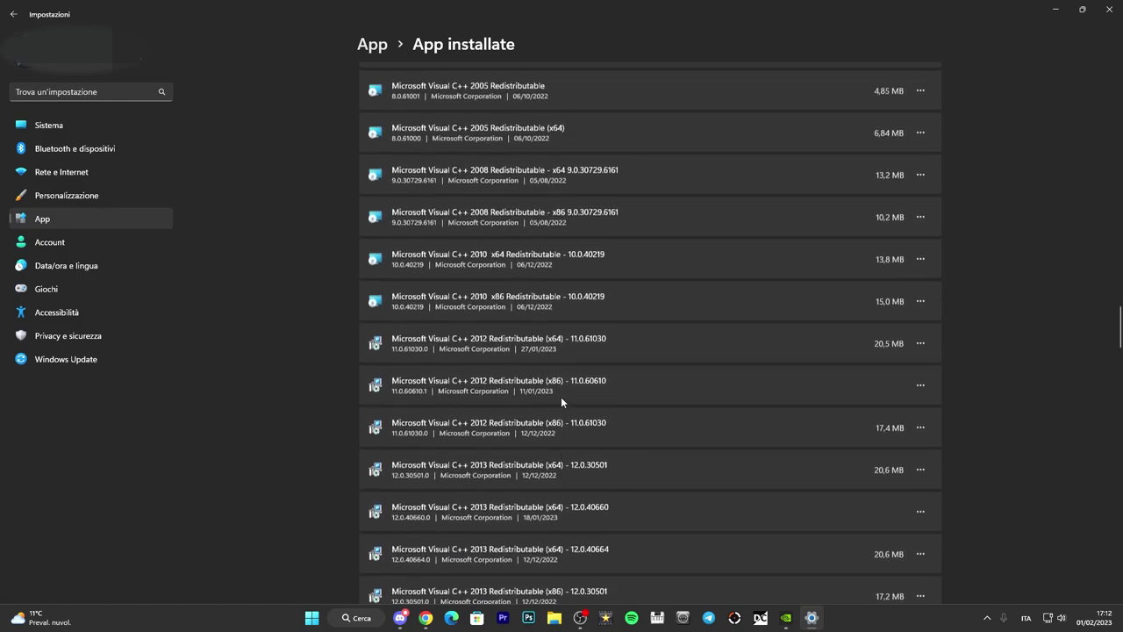
scroll(560, 395, "down", 15)
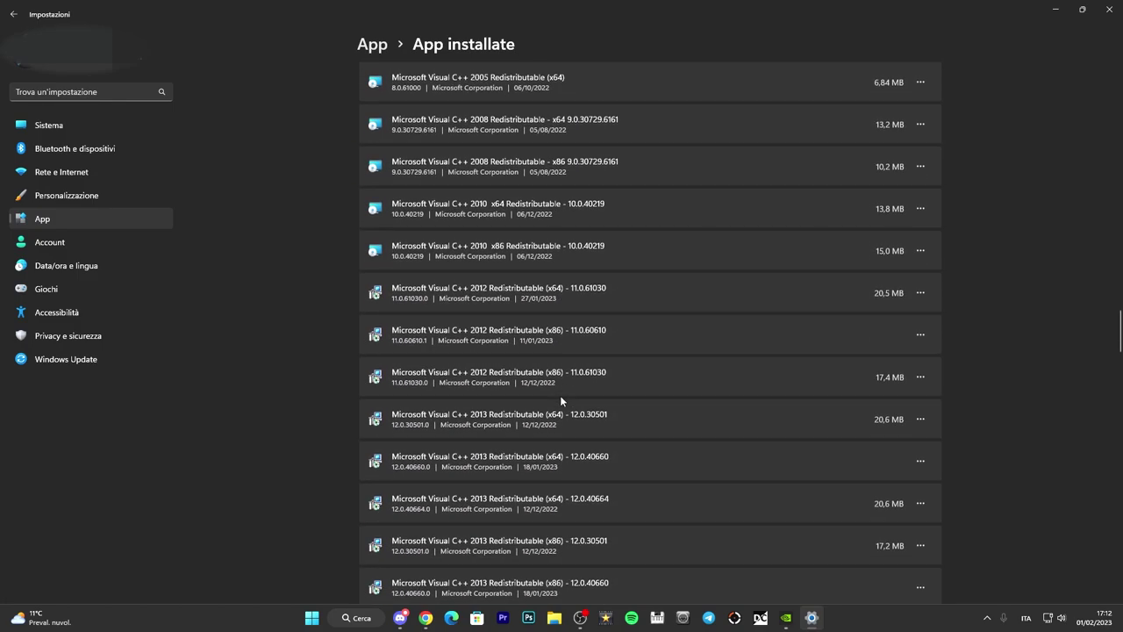
scroll(558, 392, "down", 4)
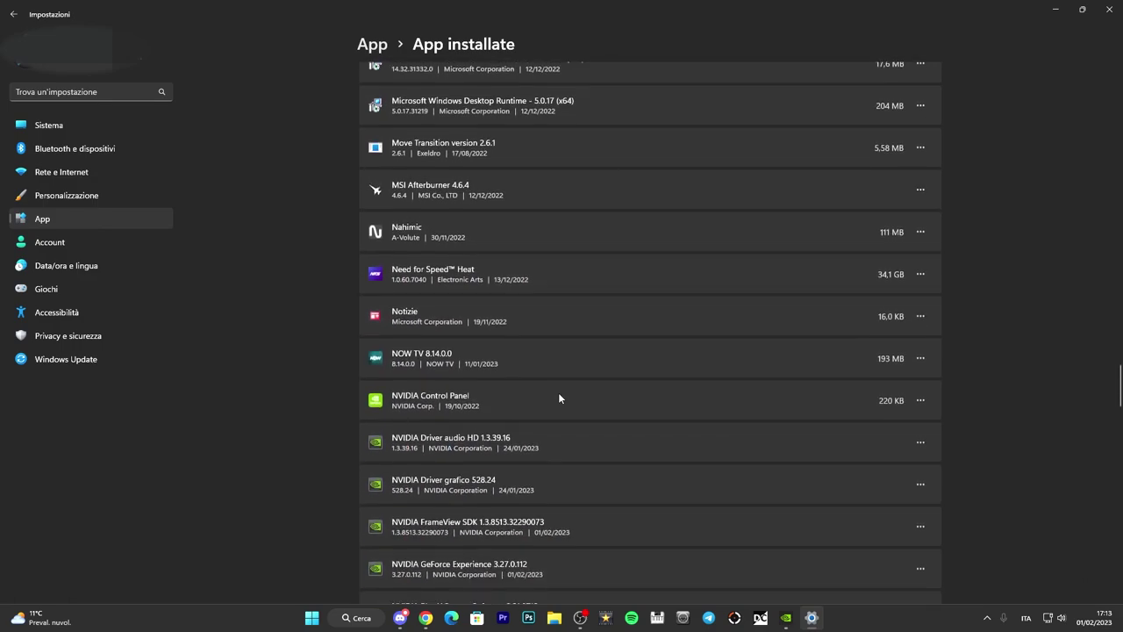
scroll(612, 383, "down", 5)
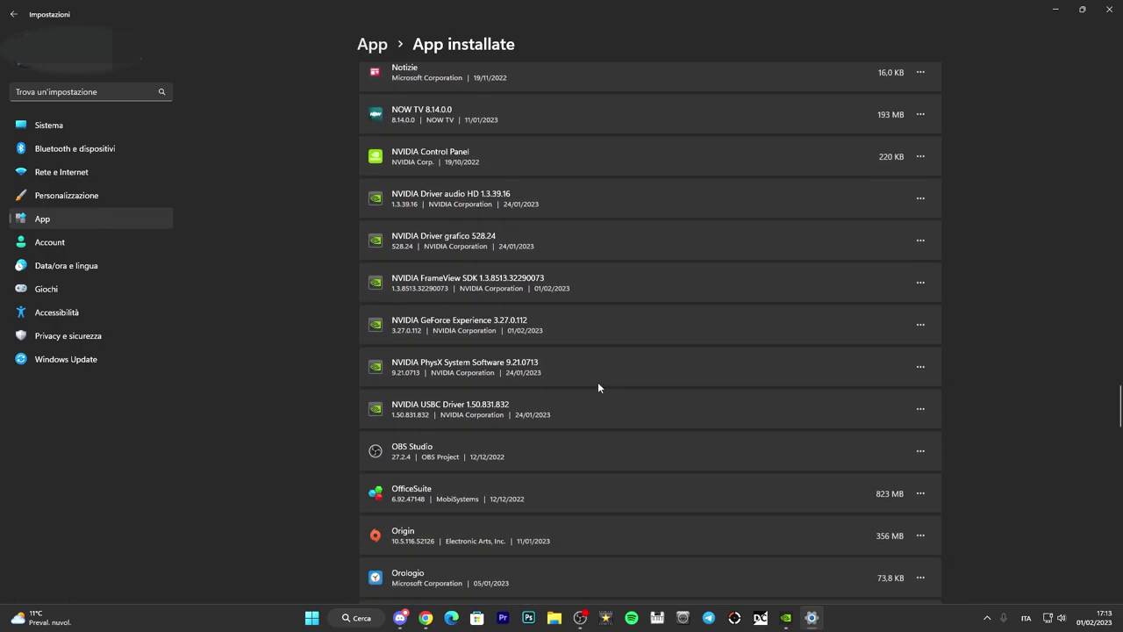
scroll(522, 375, "down", 5)
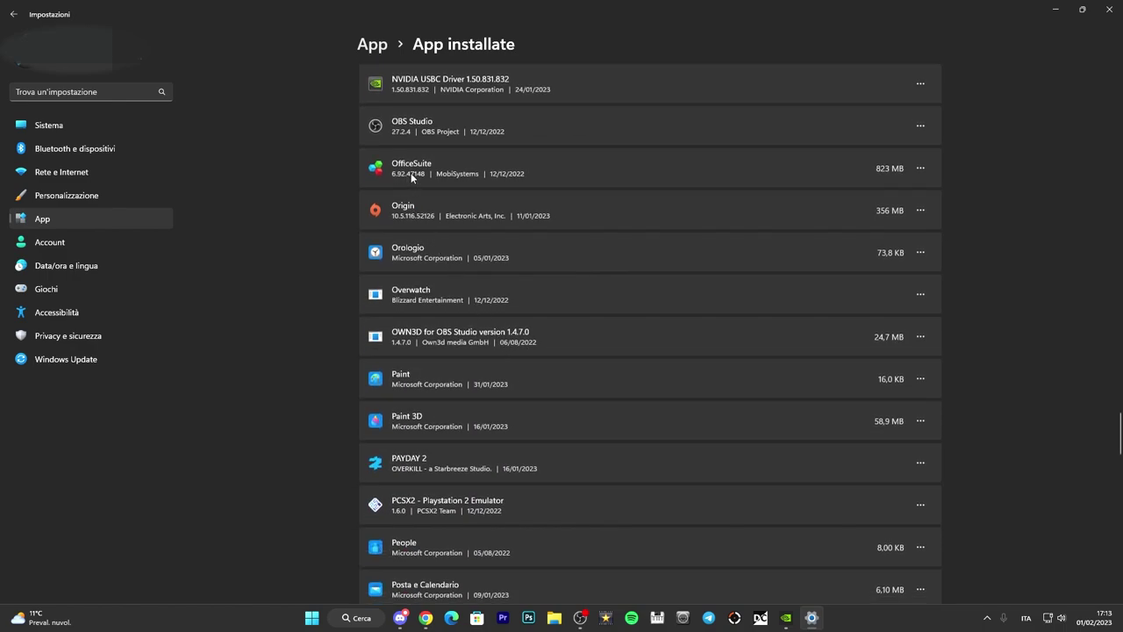
scroll(600, 335, "down", 6)
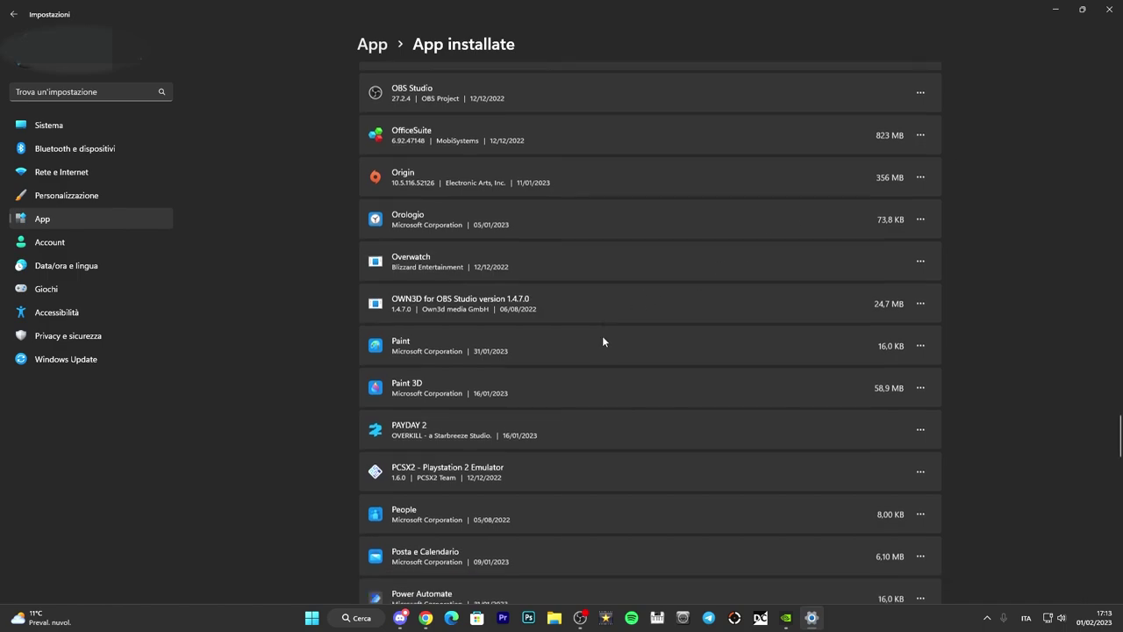
scroll(594, 332, "down", 11)
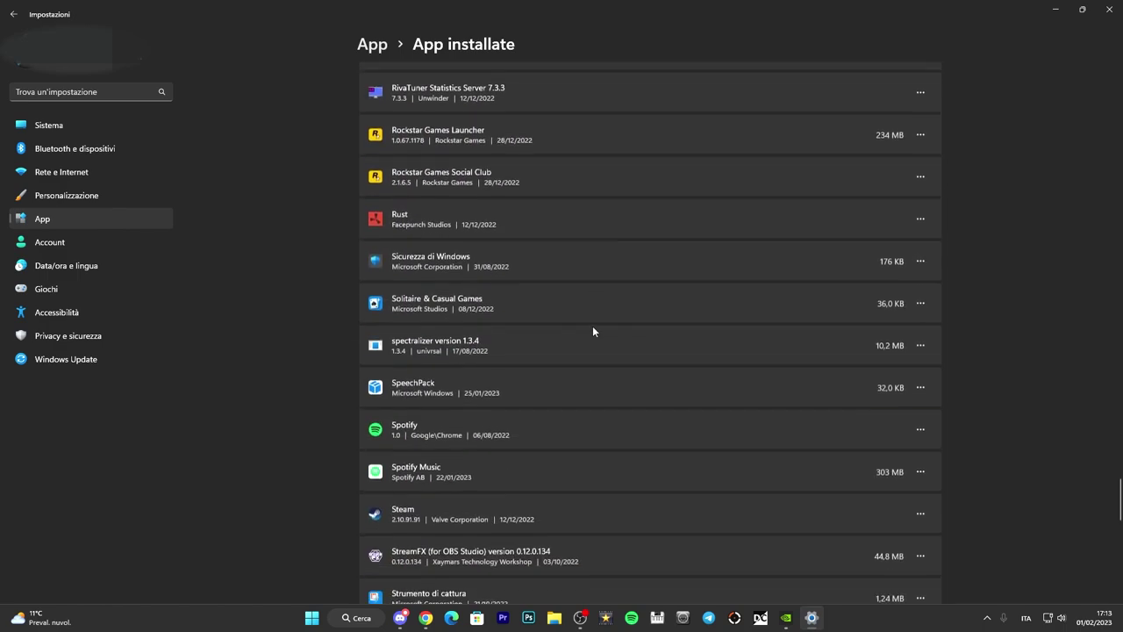
scroll(790, 451, "down", 2)
scroll(783, 444, "up", 18)
scroll(834, 422, "down", 3)
scroll(848, 421, "down", 20)
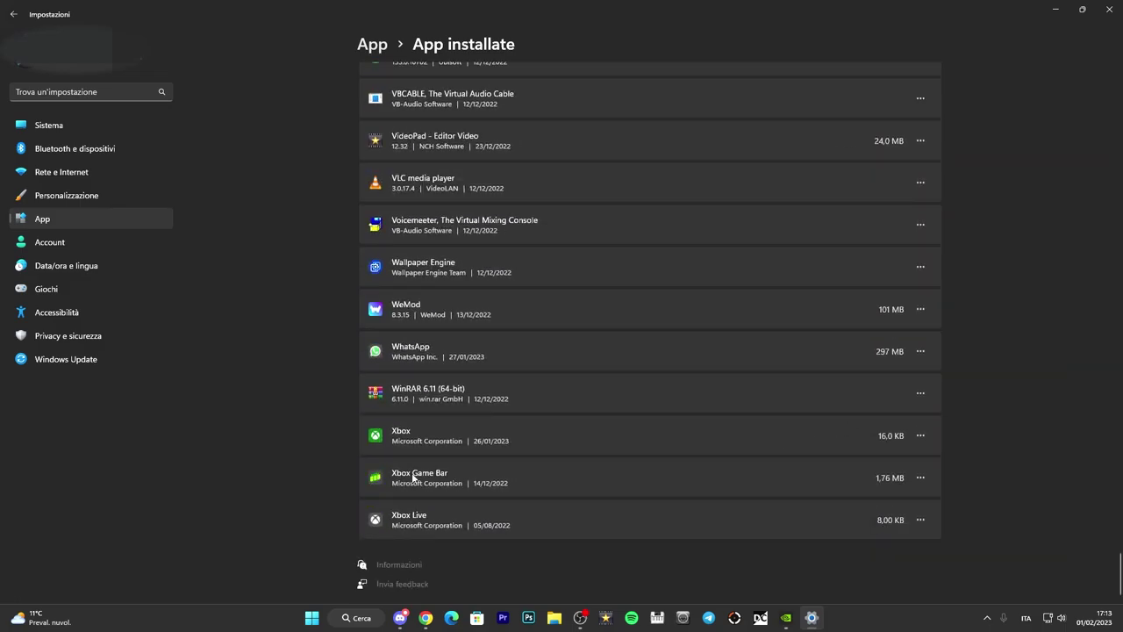
Check the available actions for Xbox Game Bar in the installed apps and close Settings
left_click(920, 477)
left_click(1007, 458)
left_click(1105, 8)
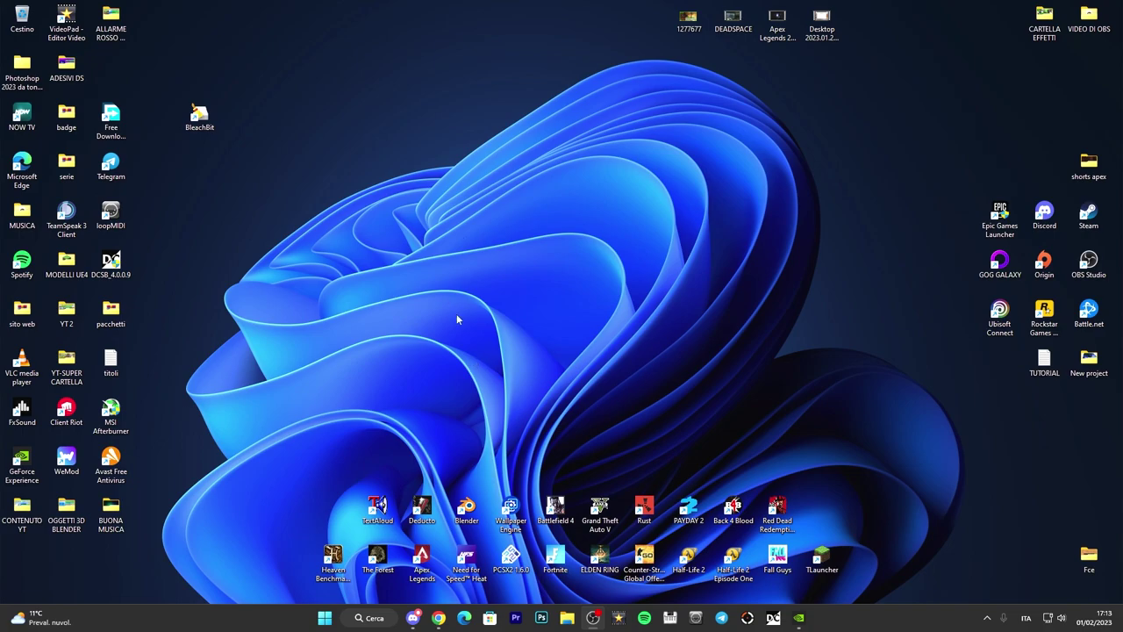
Run sysdm.cpl to open the System Properties dialog
mouse_move(199, 112)
left_mouse_down()
mouse_move(370, 82)
mouse_move(518, 128)
mouse_move(199, 114)
left_mouse_up()
key("super+r")
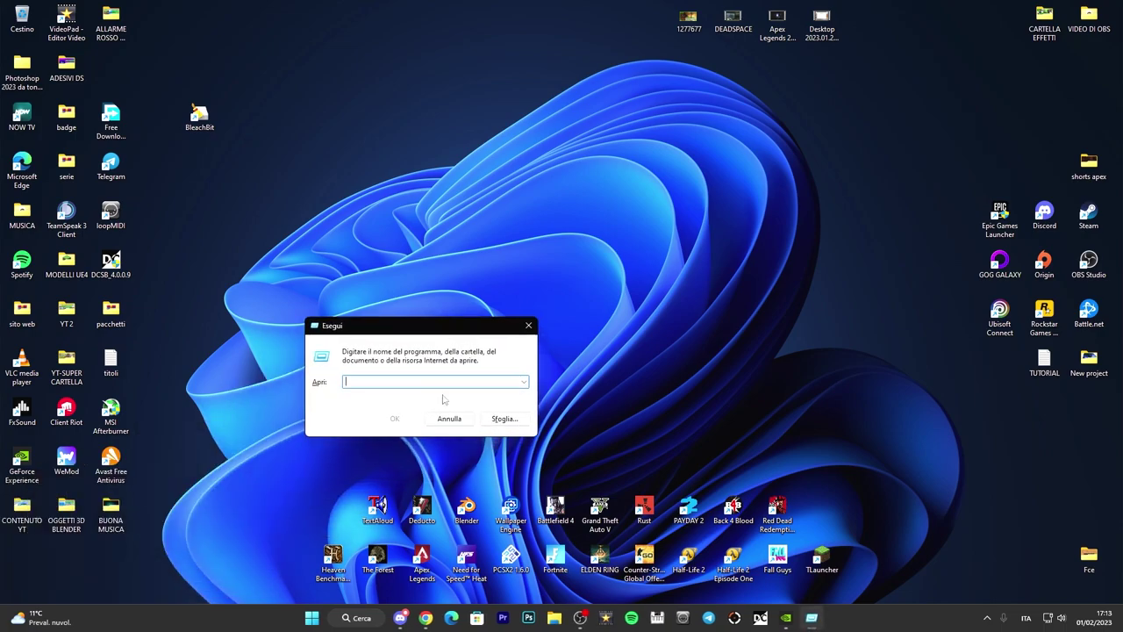
type("sysdm")
type(".cpl")
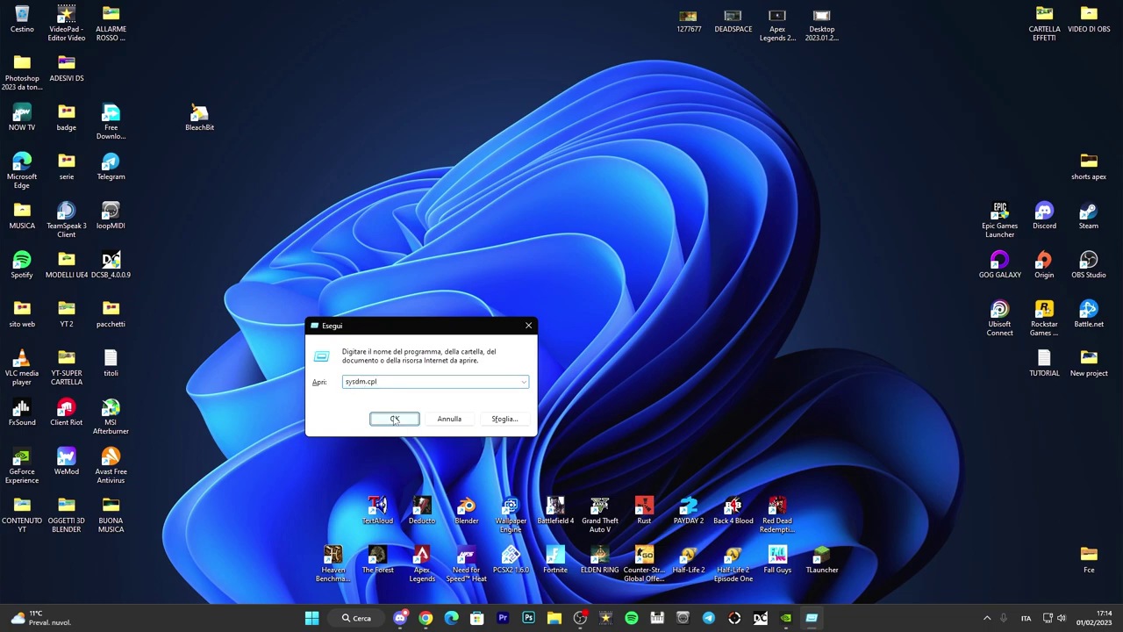
left_click(395, 418)
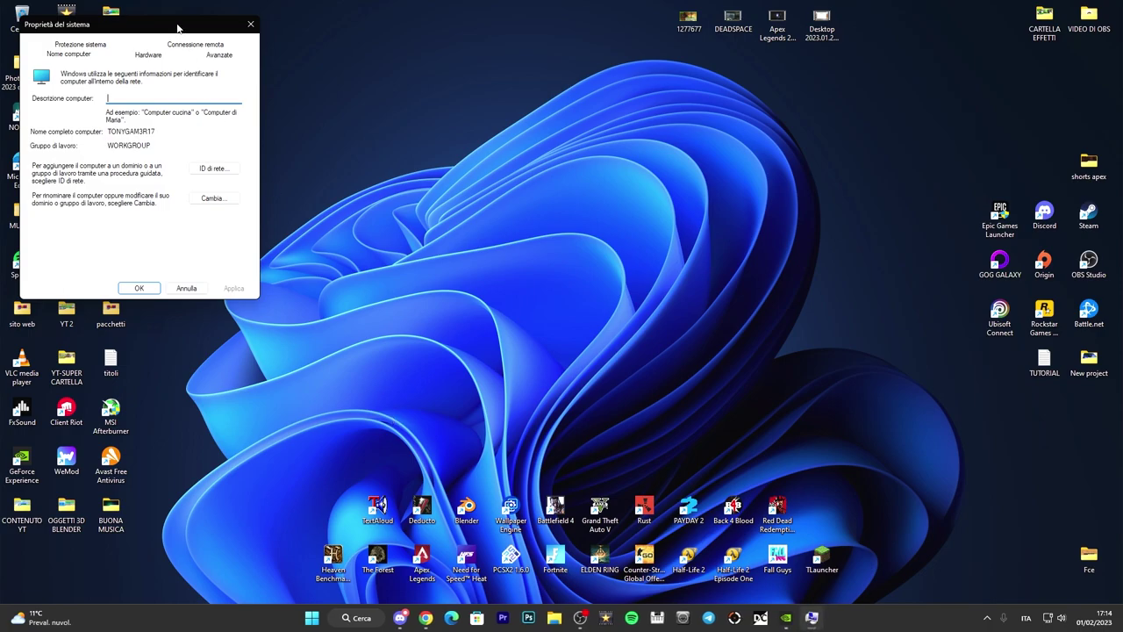
Open the performance options from the advanced section of System Properties
left_click_drag(182, 27, 418, 47)
left_click(454, 75)
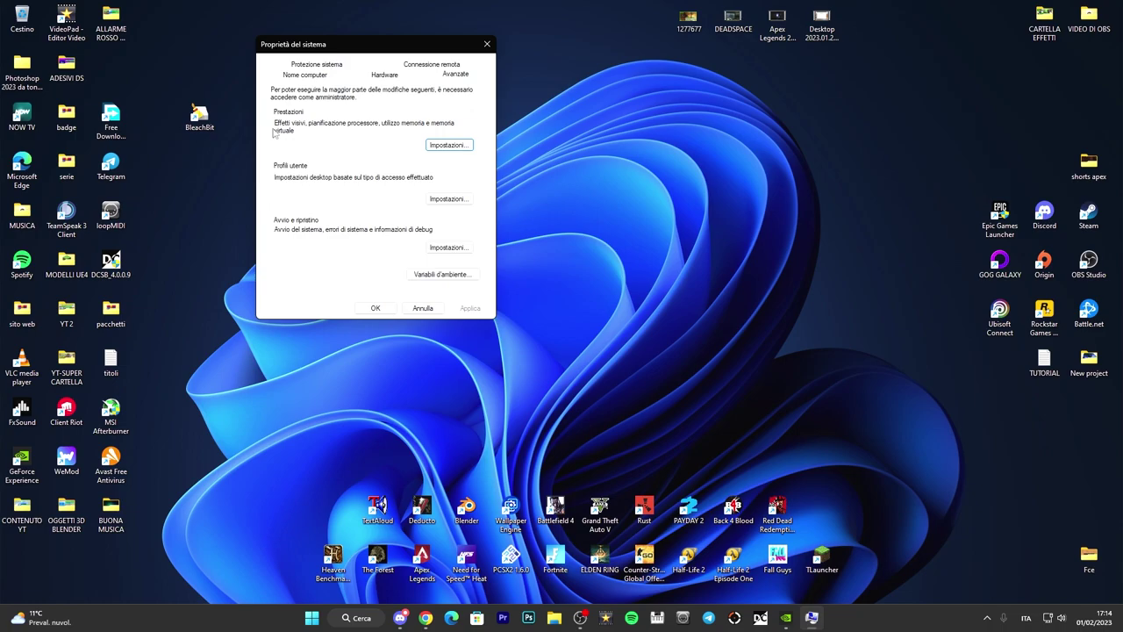
left_click(458, 147)
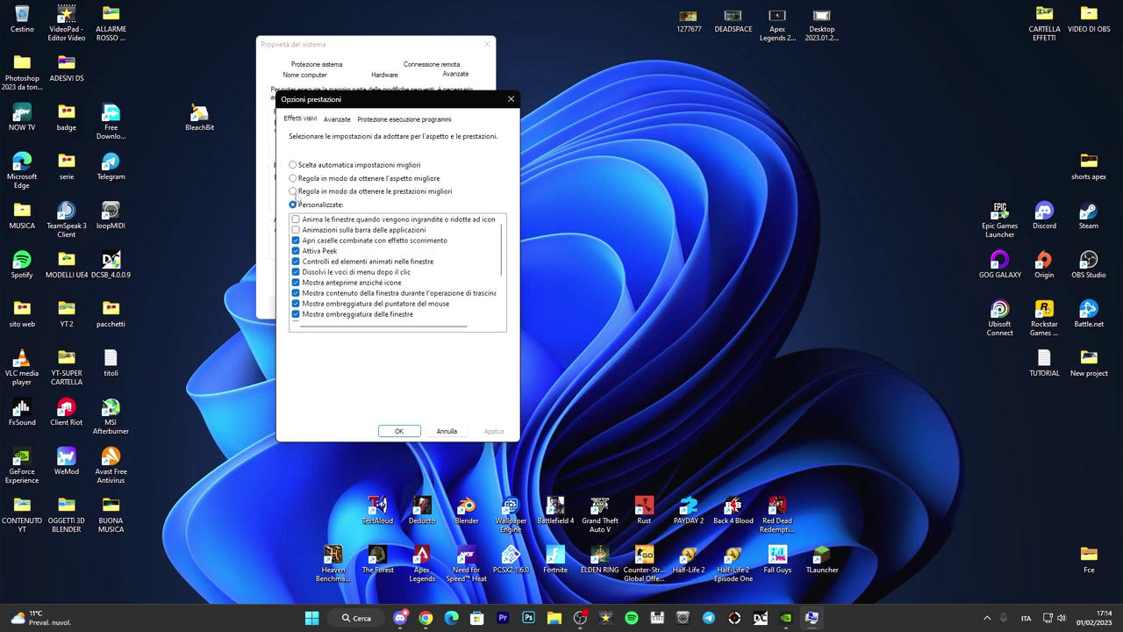
Set the visual effects to be adjusted for best performance and apply the change
left_click(294, 191)
scroll(497, 275, "down", 2)
scroll(498, 275, "down", 1)
left_click(481, 431)
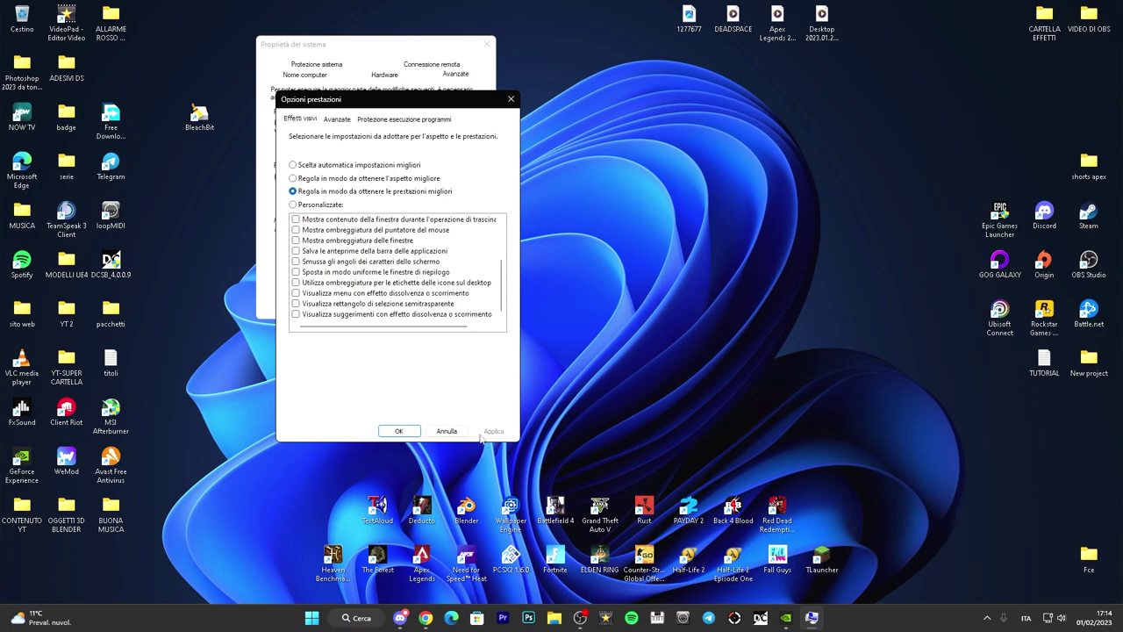
Try out the applied visual effects by moving the dialog and the Battlefield 4 desktop shortcut, and return the shortcut to its place
left_click_drag(440, 105, 560, 97)
left_click_drag(555, 513, 756, 289)
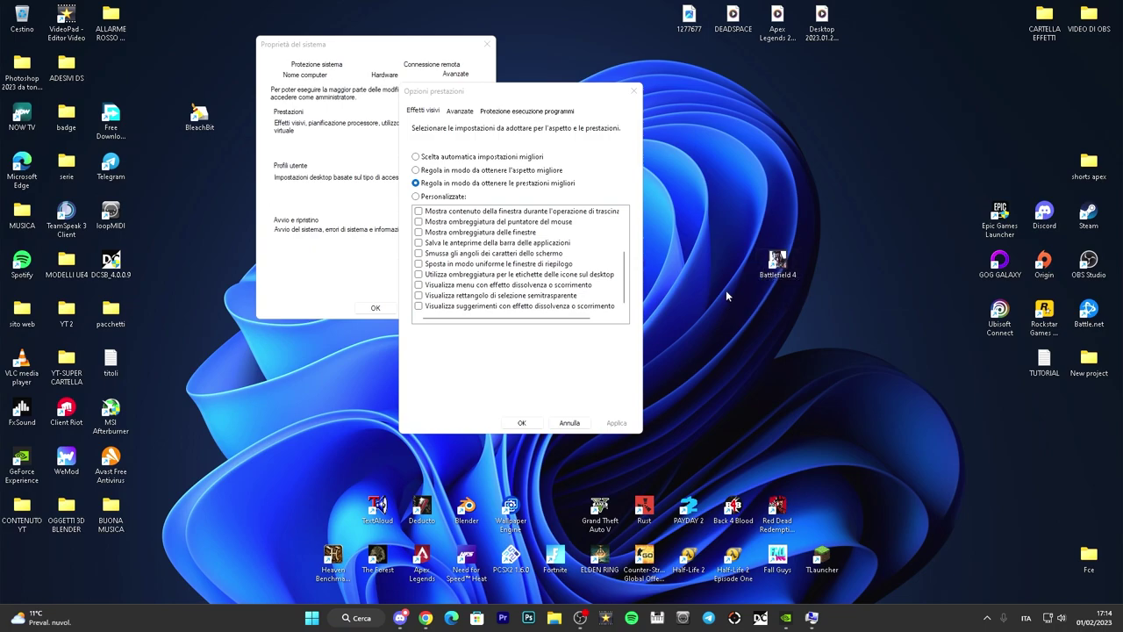
left_click_drag(777, 268, 556, 521)
left_click_drag(533, 95, 420, 79)
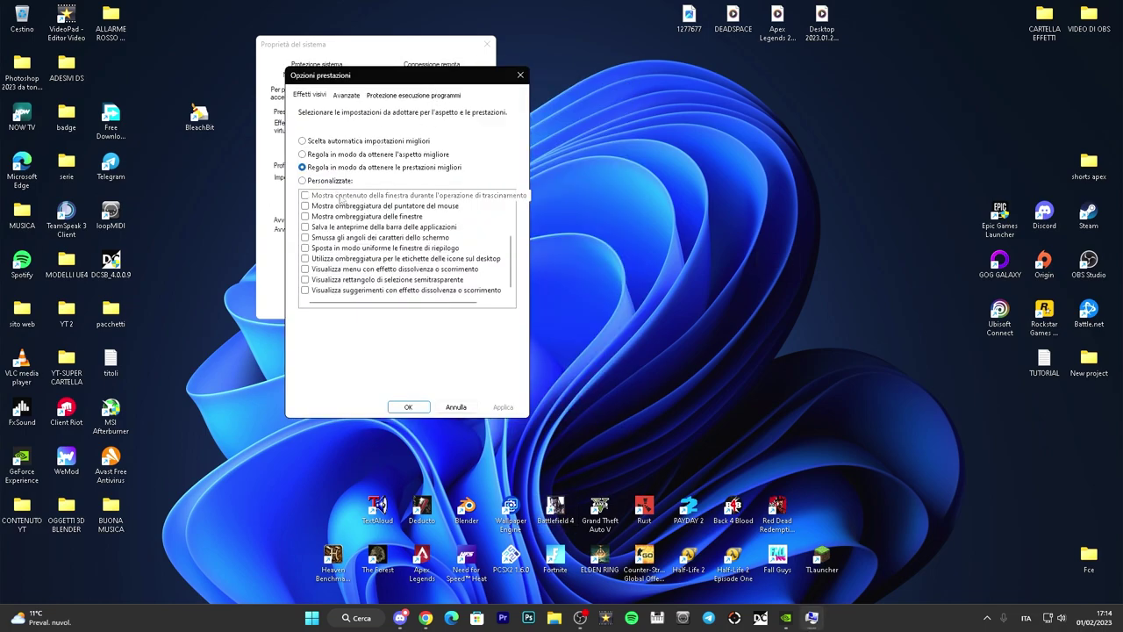
Set the visual effects to the automatic choice of best settings, apply it, and confirm both system dialogs
left_click(302, 142)
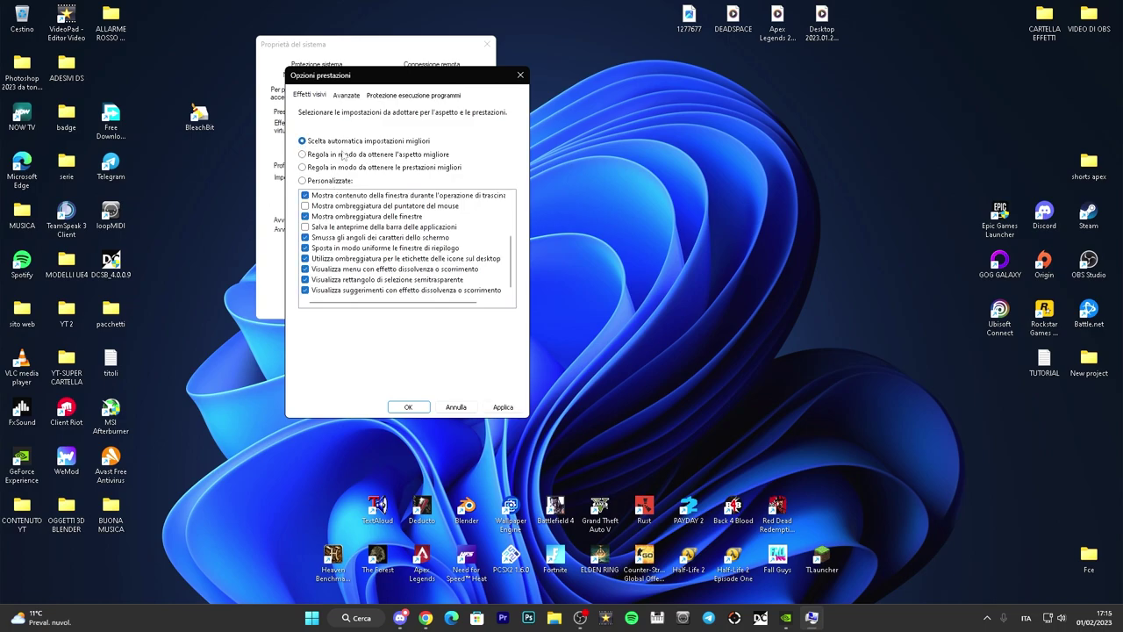
left_click(497, 409)
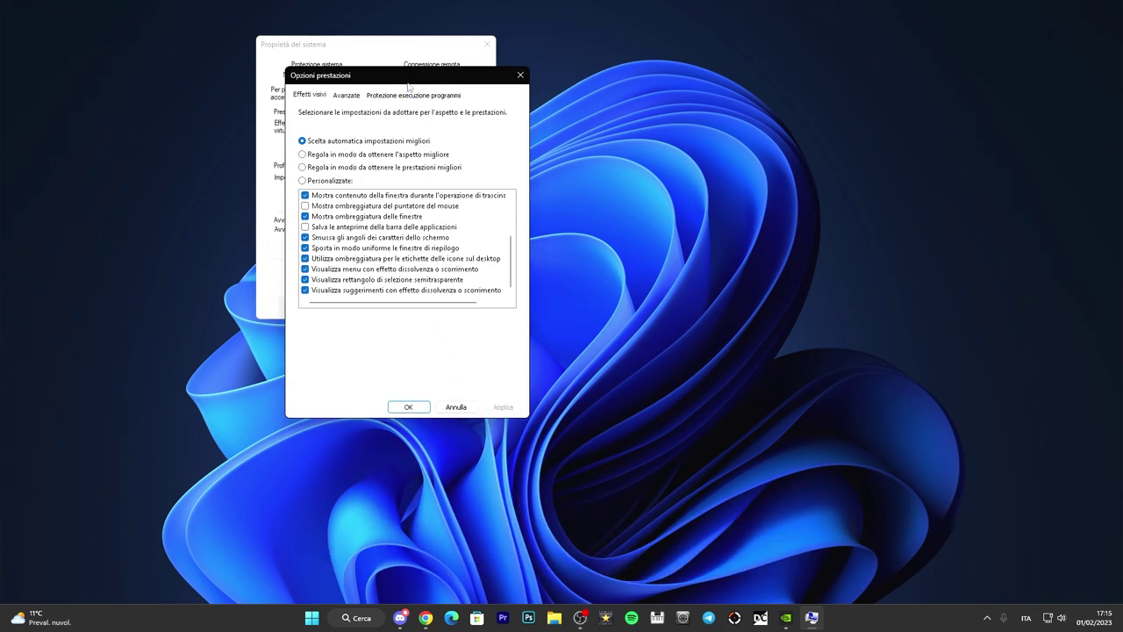
left_click_drag(408, 80, 507, 81)
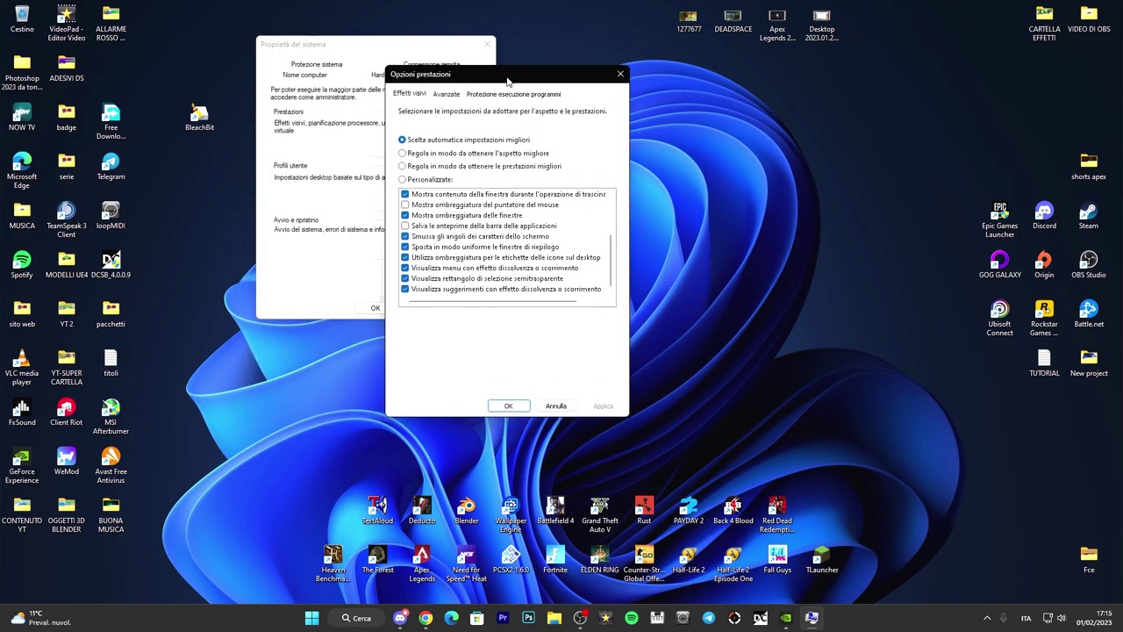
left_click(509, 407)
left_click(372, 308)
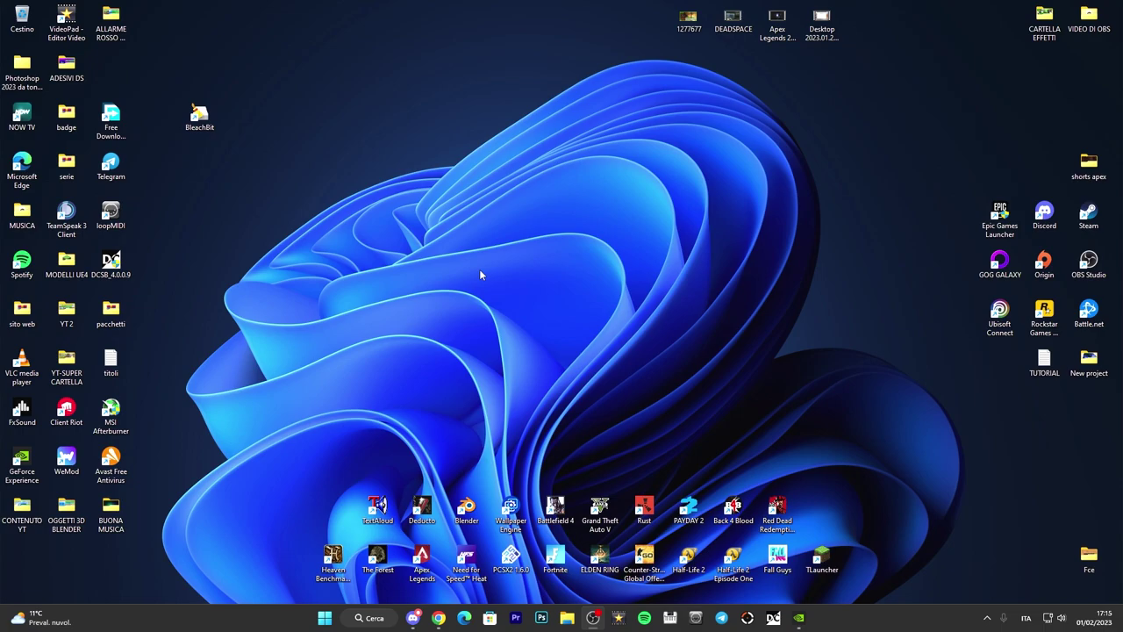
Open the user's Temp folder by running %temp% and maximize its window
key("super+r")
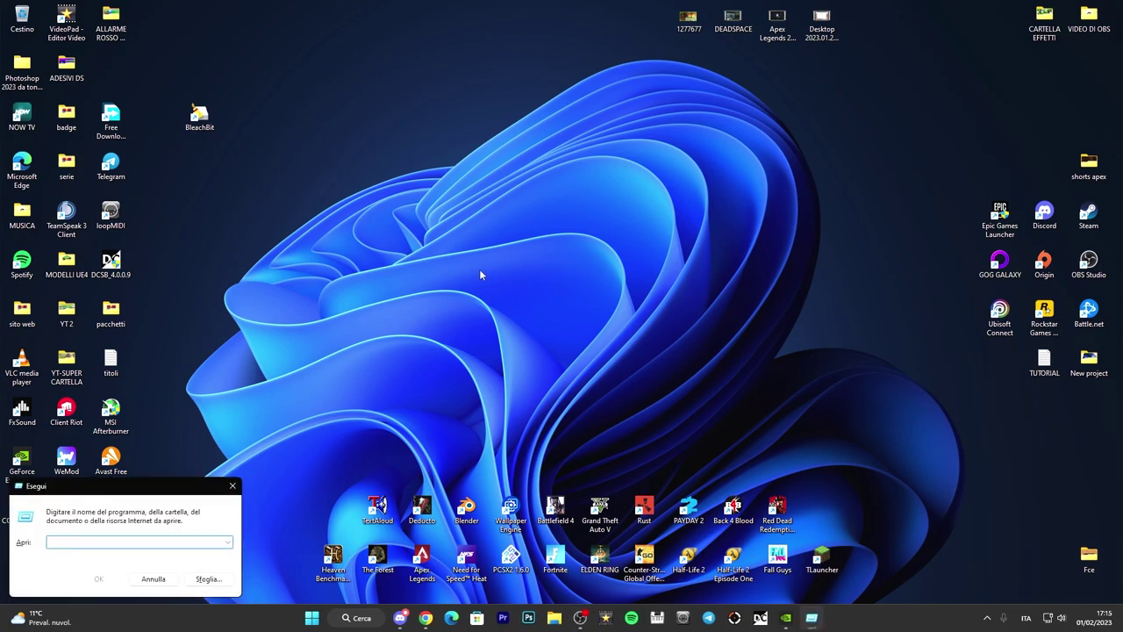
type("%")
type("temp%")
key("Return")
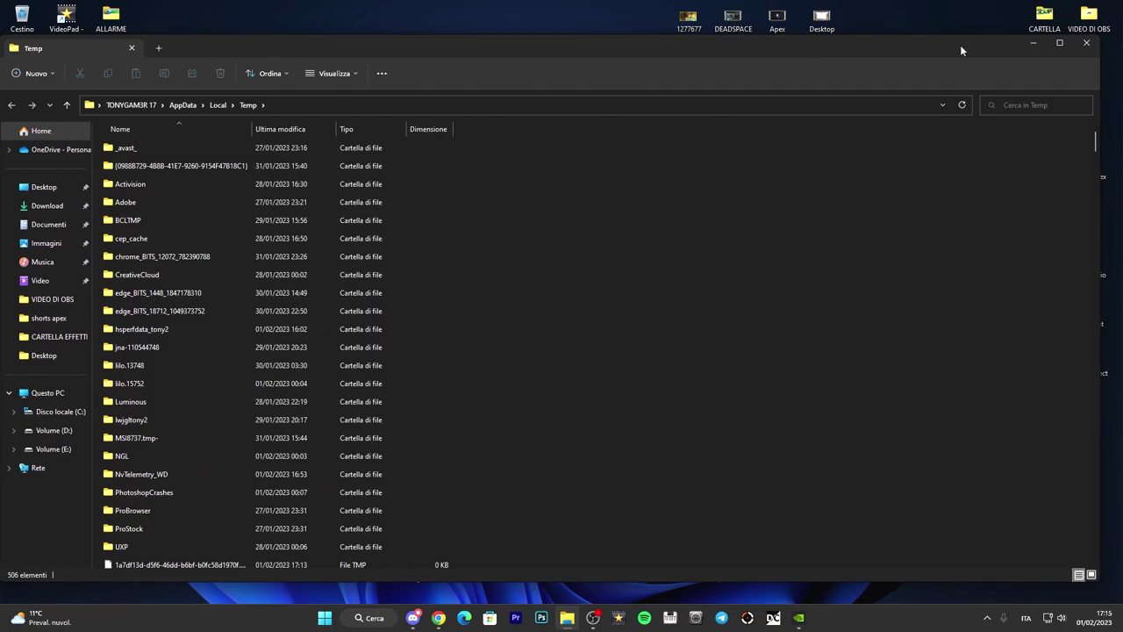
left_click(1059, 42)
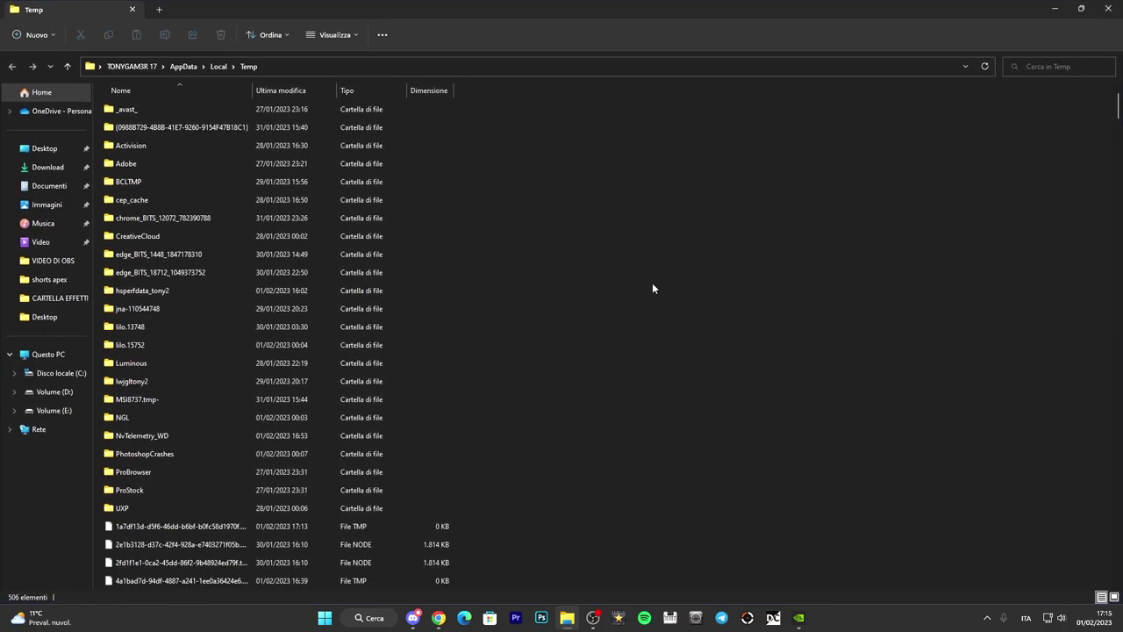
Delete all items in the Temp folder, skipping files in use or not found, and close the folder
scroll(652, 287, "down", 20)
scroll(635, 366, "down", 10)
scroll(614, 366, "up", 20)
scroll(650, 320, "up", 15)
key("ctrl+a")
key("Delete")
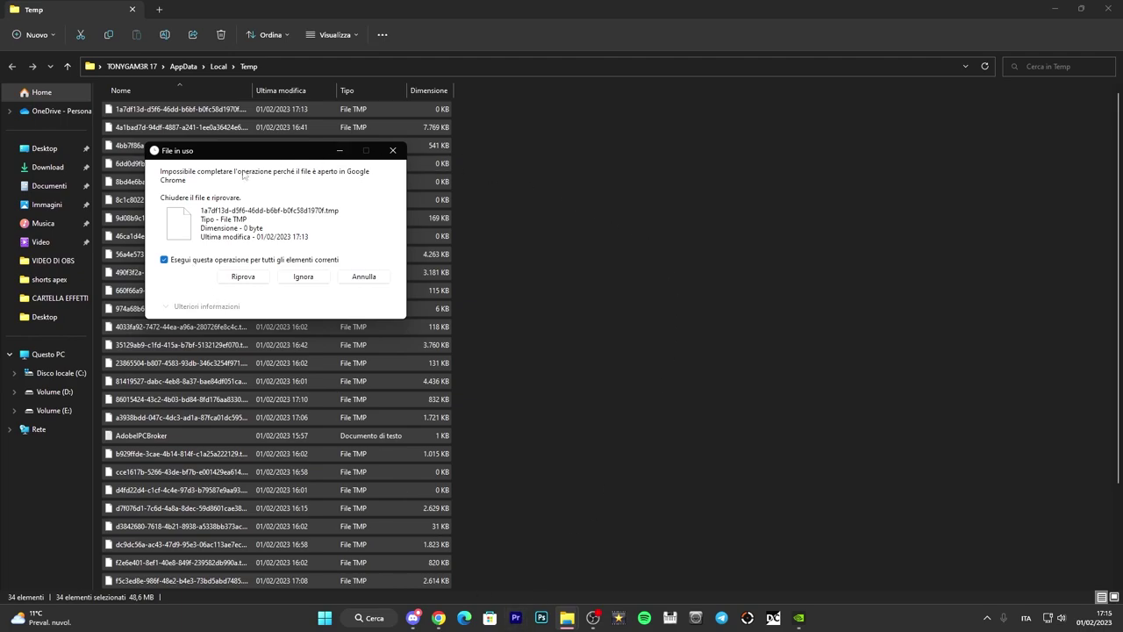
left_click(297, 278)
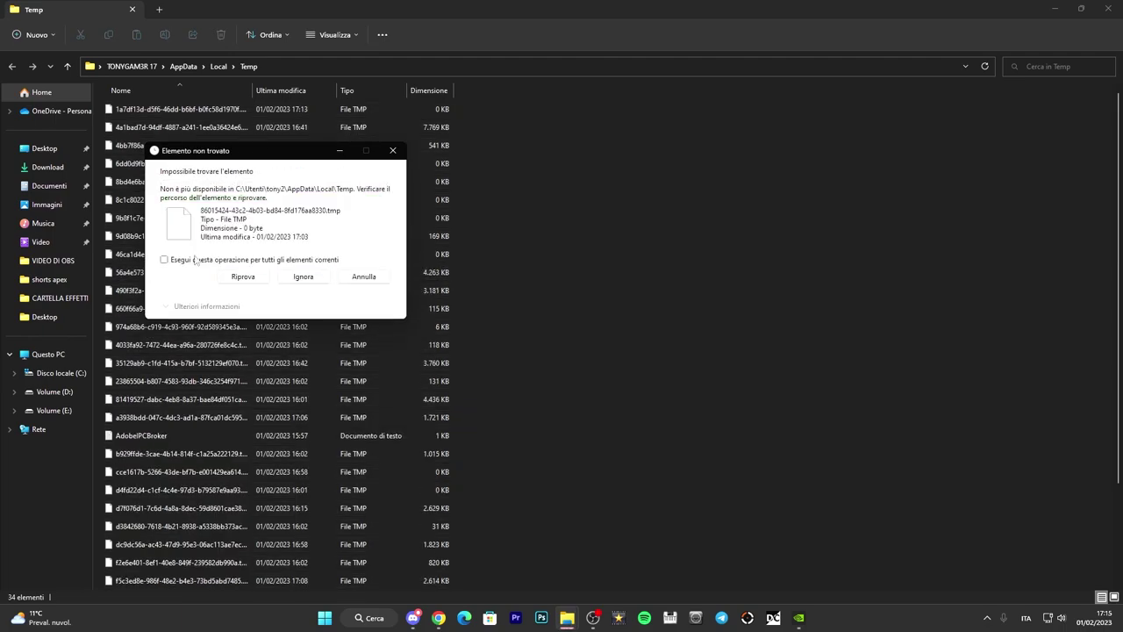
left_click(303, 277)
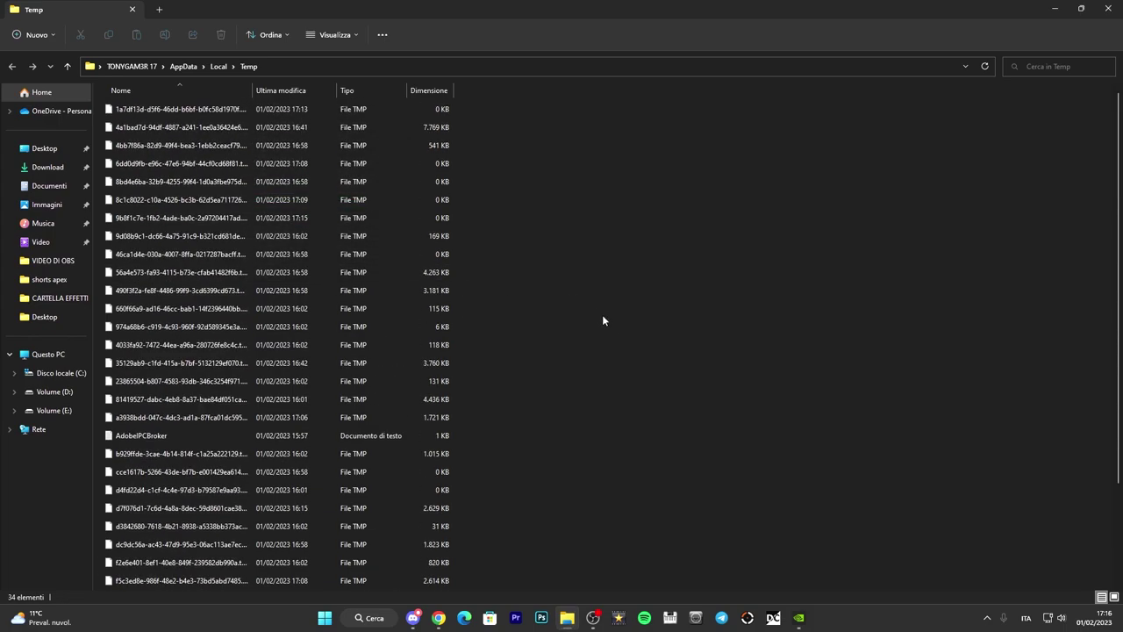
left_click(1107, 8)
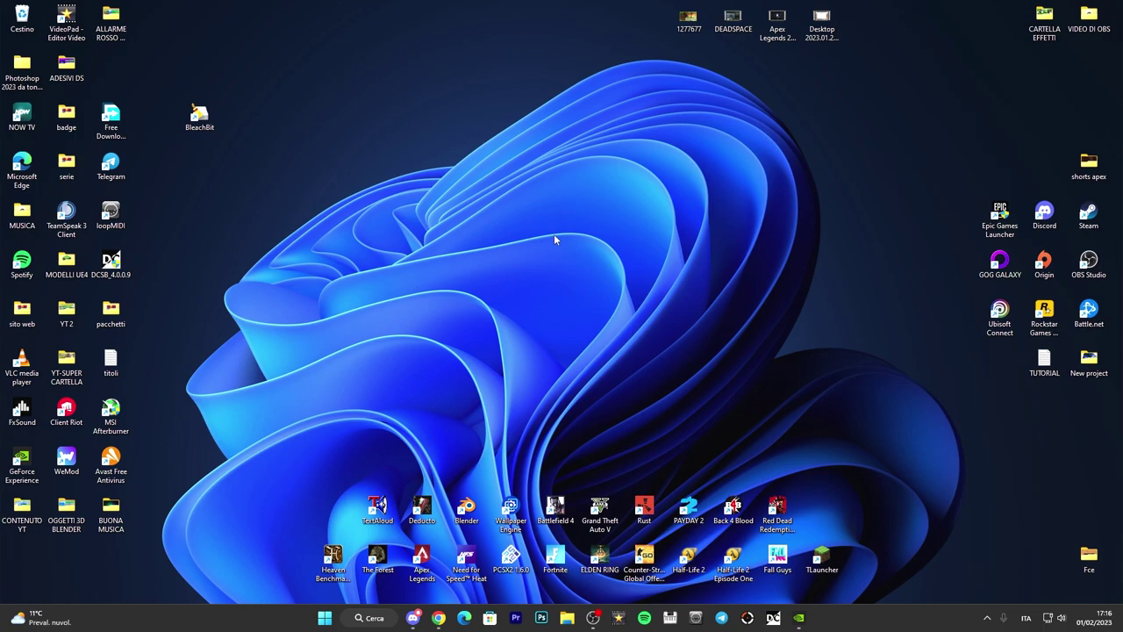
Open the Windows Services (Servizi) console through search and move its window to the upper middle of the desktop
left_click(368, 617)
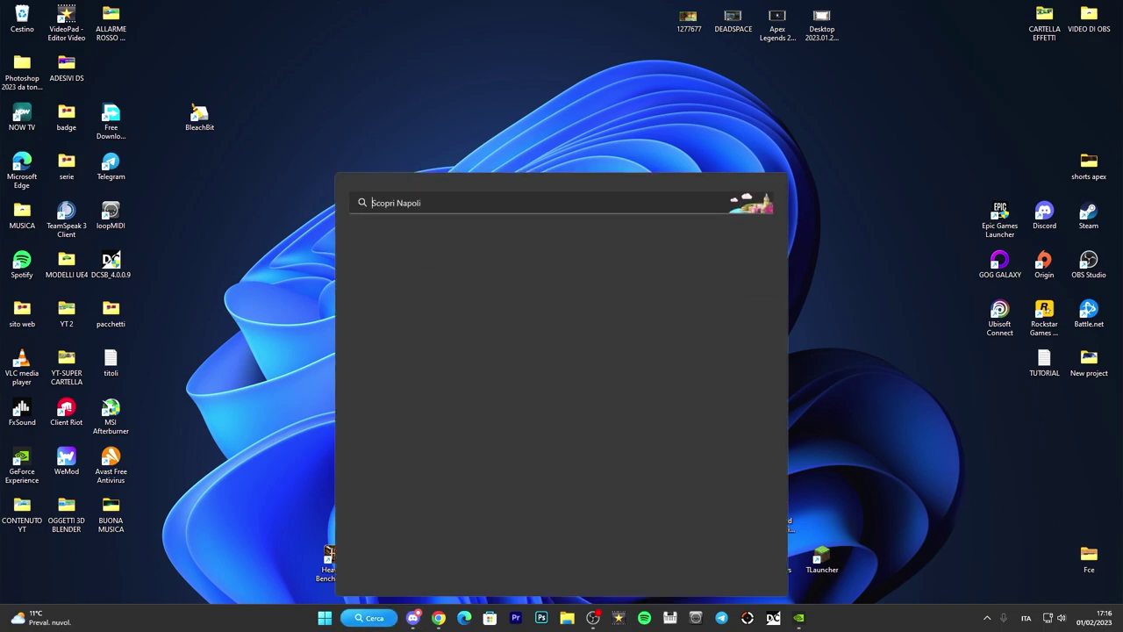
left_click(387, 286)
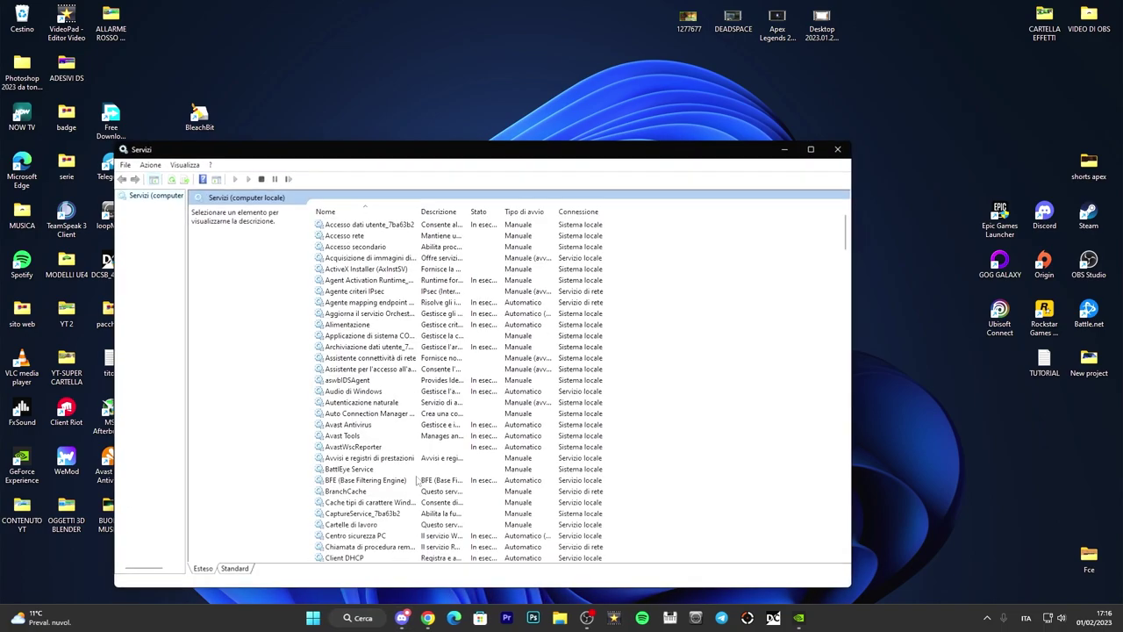
left_click_drag(357, 151, 460, 81)
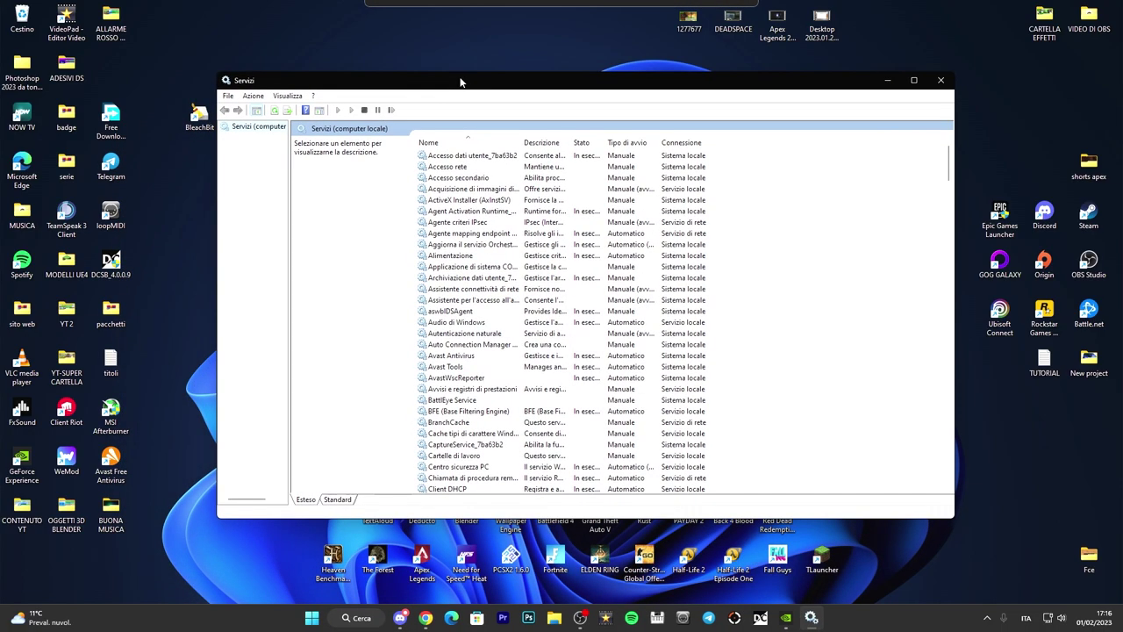
Set the Fax service's startup type to Disabilitato, apply it and confirm its properties
scroll(483, 337, "down", 13)
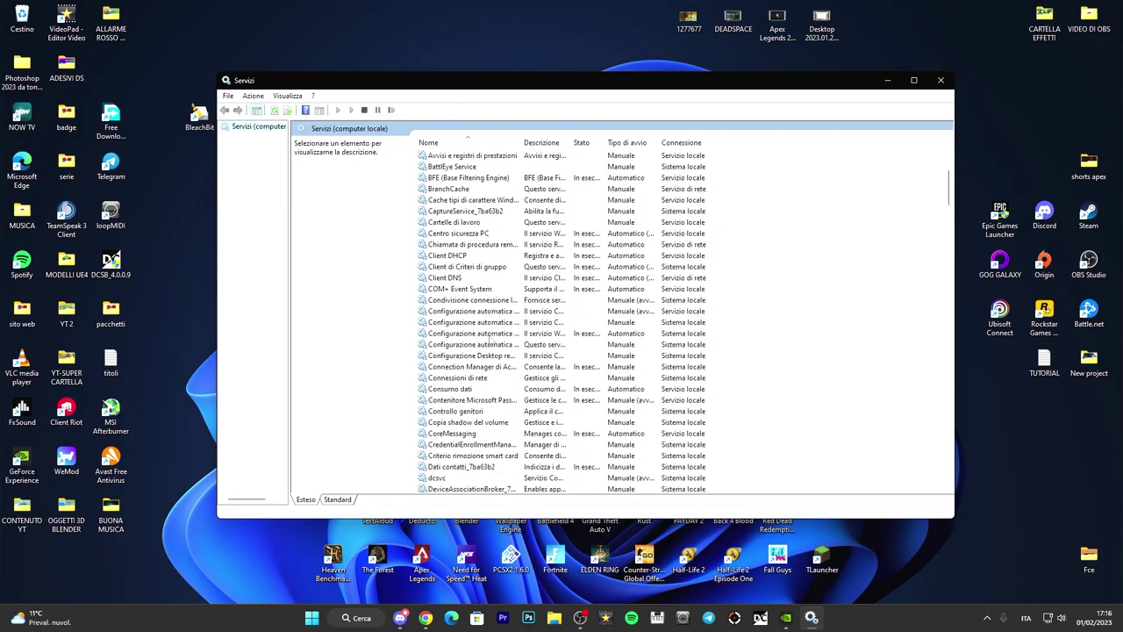
scroll(456, 320, "down", 7)
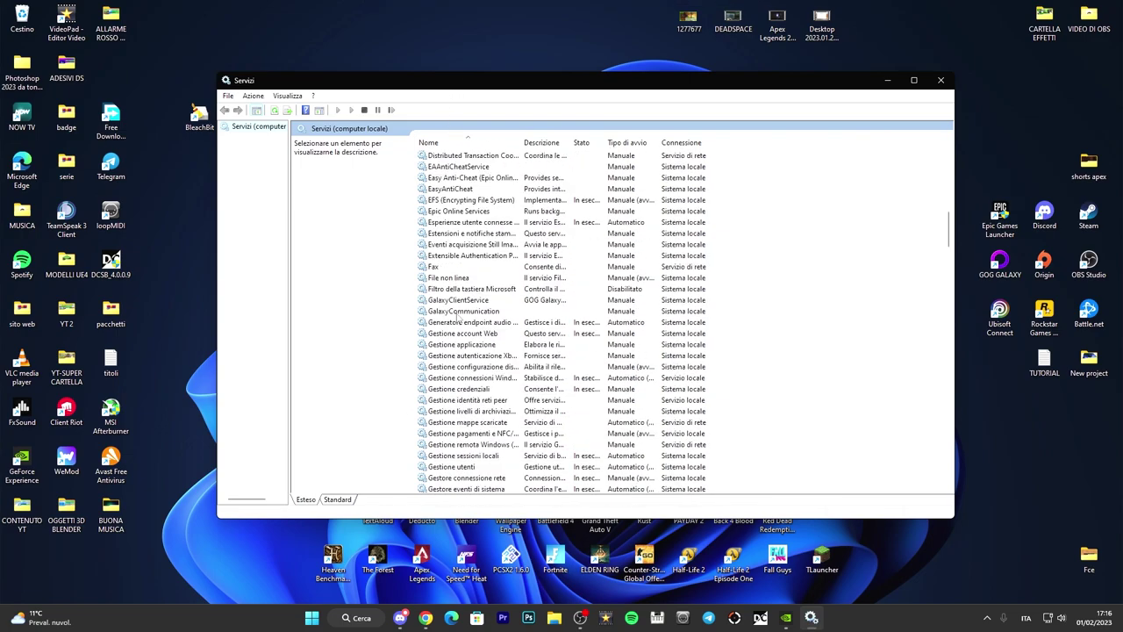
left_click(433, 267)
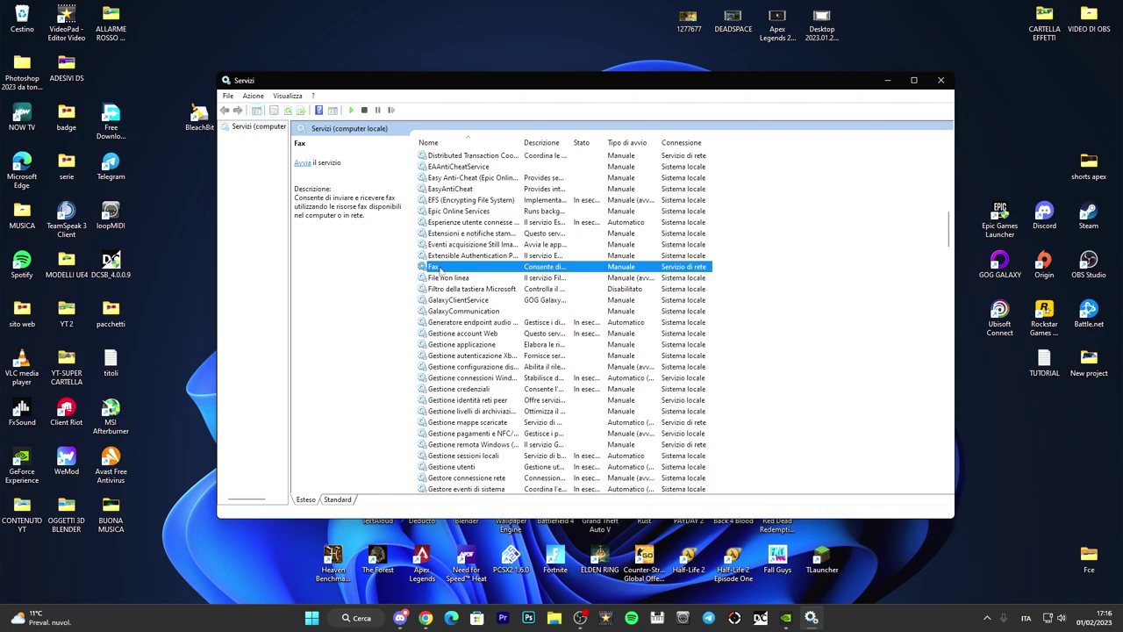
double_click(439, 269)
left_click(553, 282)
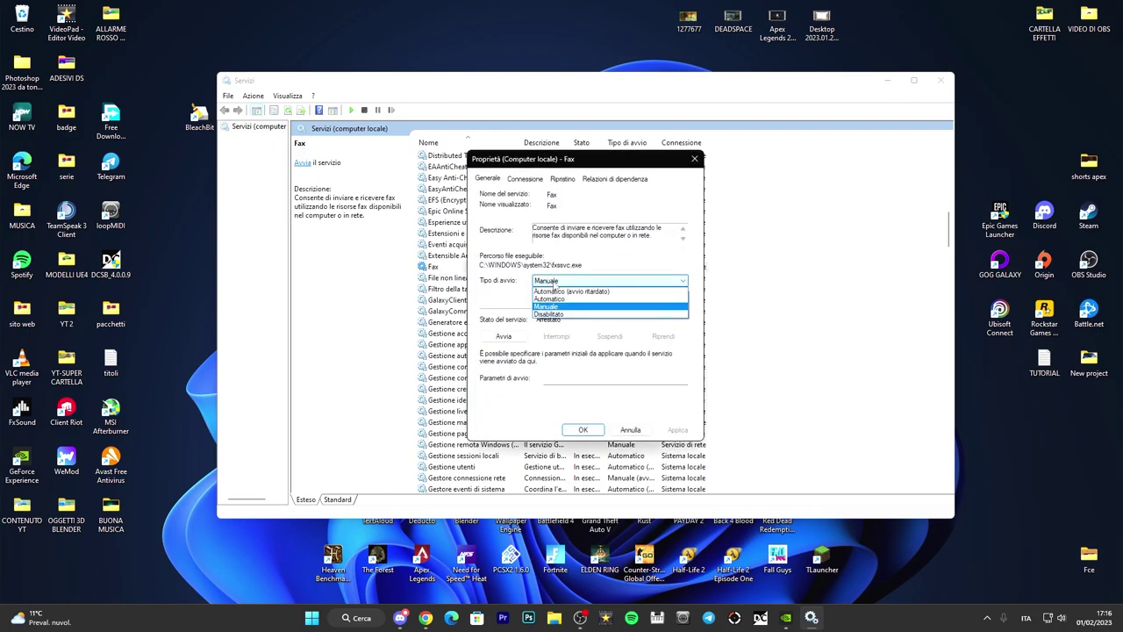
left_click(550, 313)
left_click(678, 429)
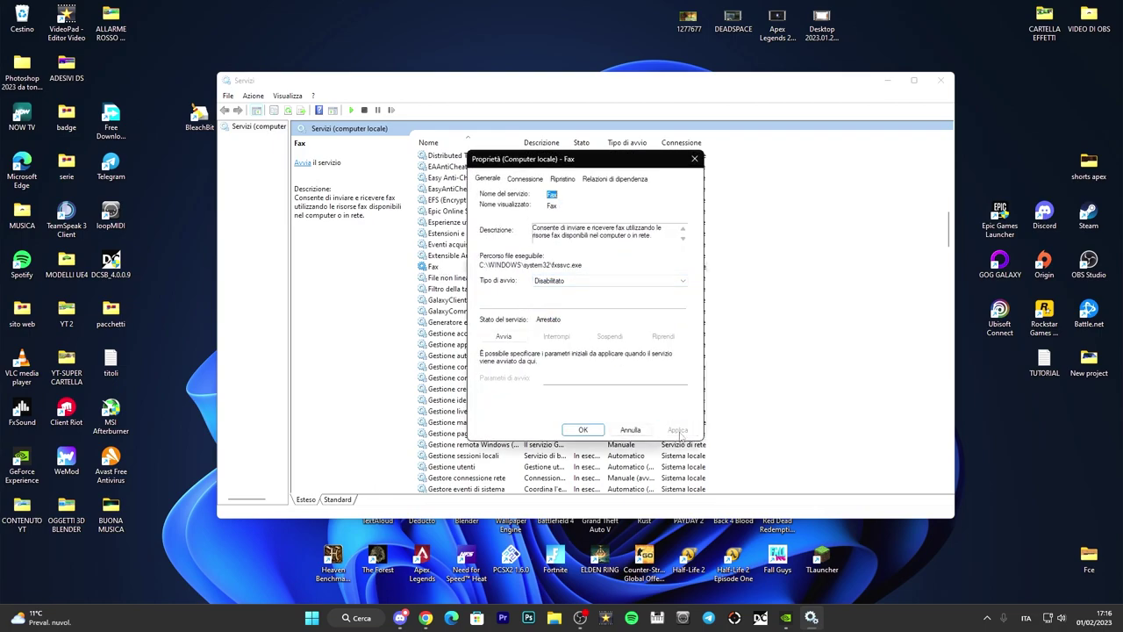
left_click(594, 433)
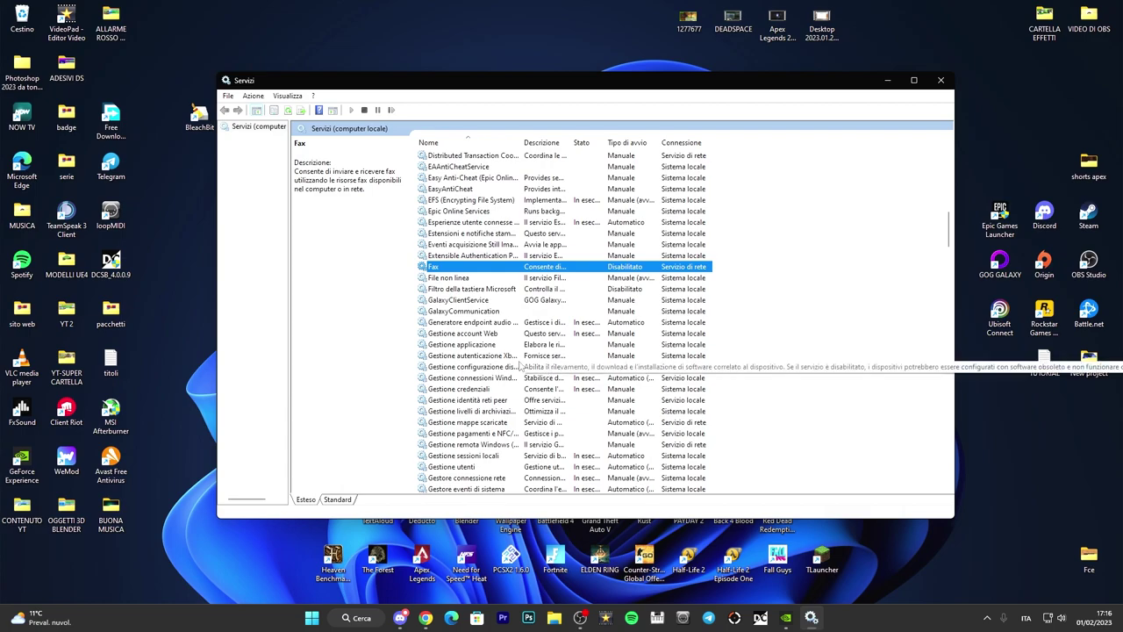
Set the Helper IP service's startup type to Disabilitato, confirm its properties, and close the Services console
scroll(516, 364, "down", 6)
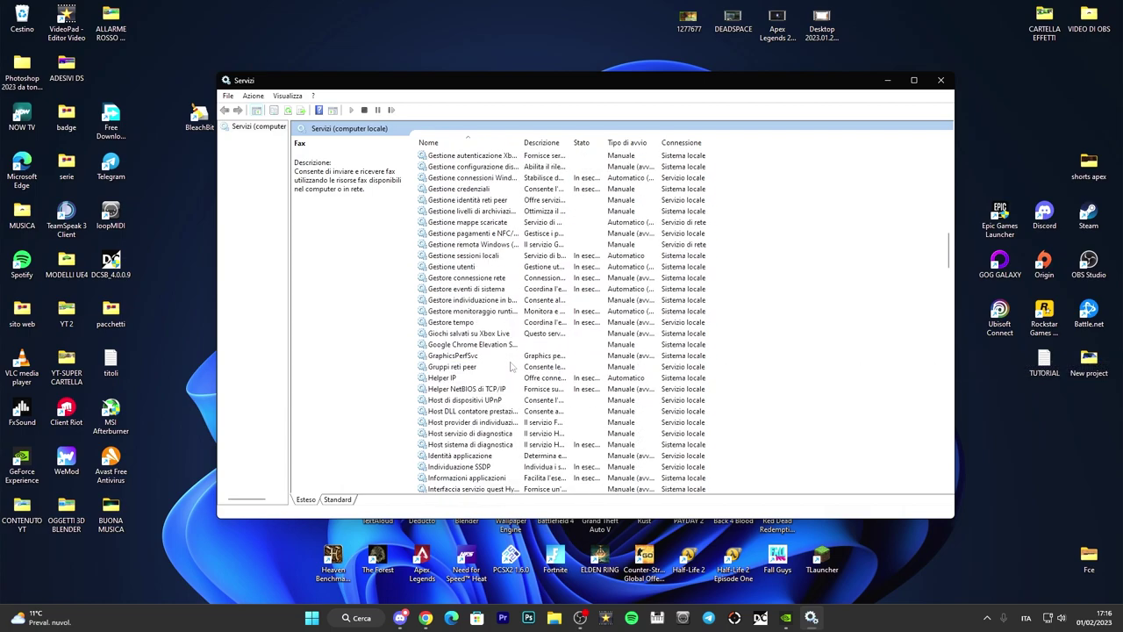
left_click(435, 380)
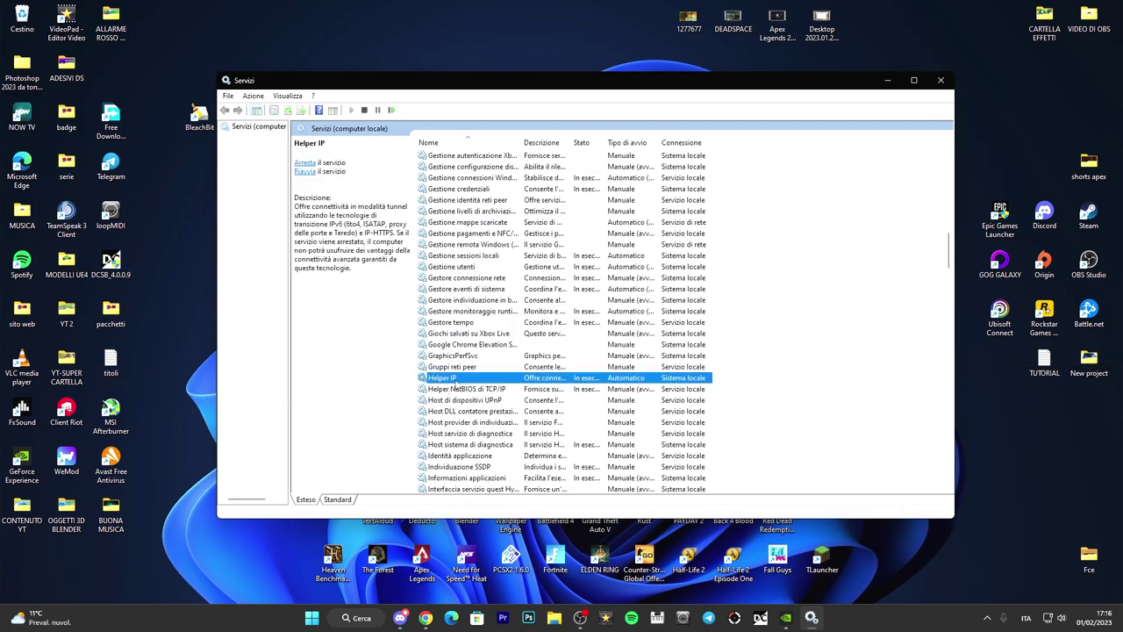
double_click(455, 383)
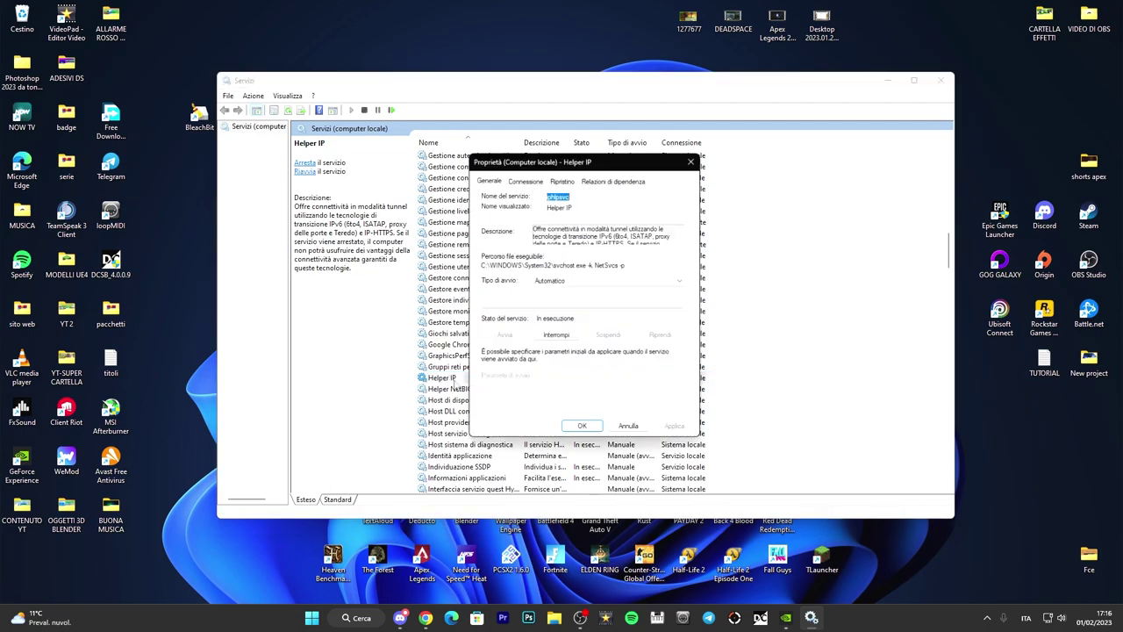
left_click(549, 281)
left_click(561, 319)
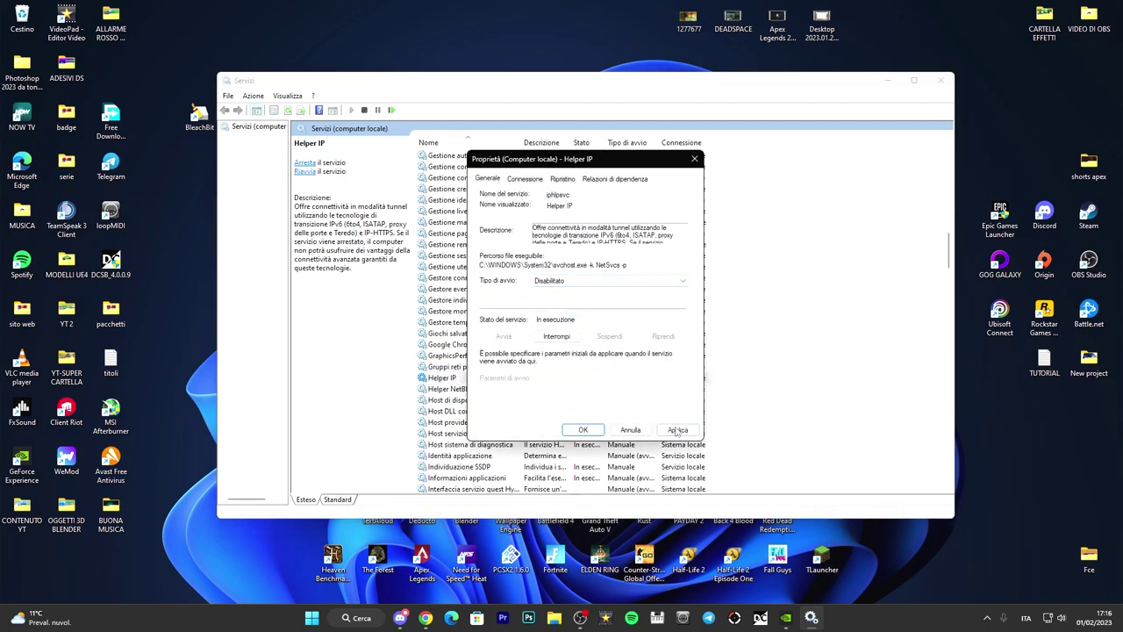
left_click(582, 430)
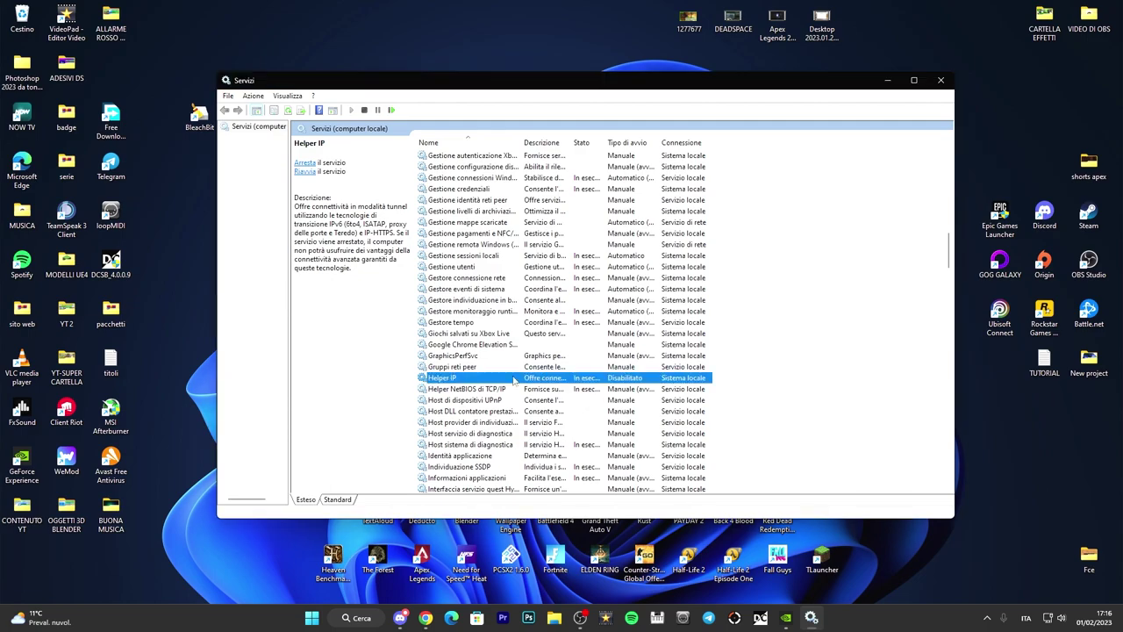
left_click(482, 367)
left_click(482, 379)
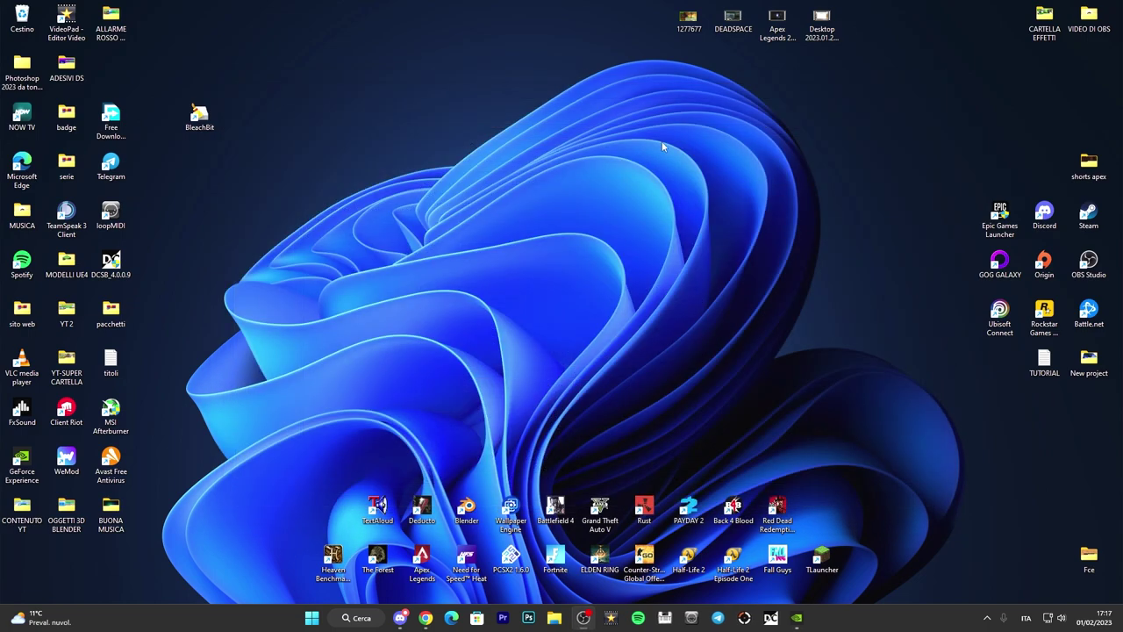
left_click(940, 80)
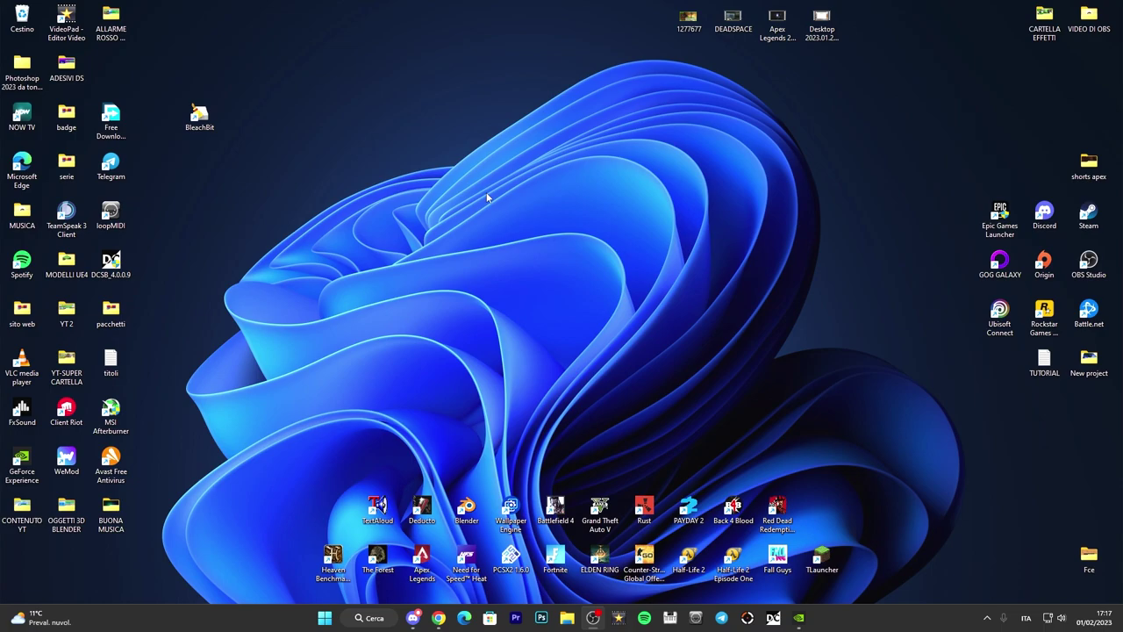